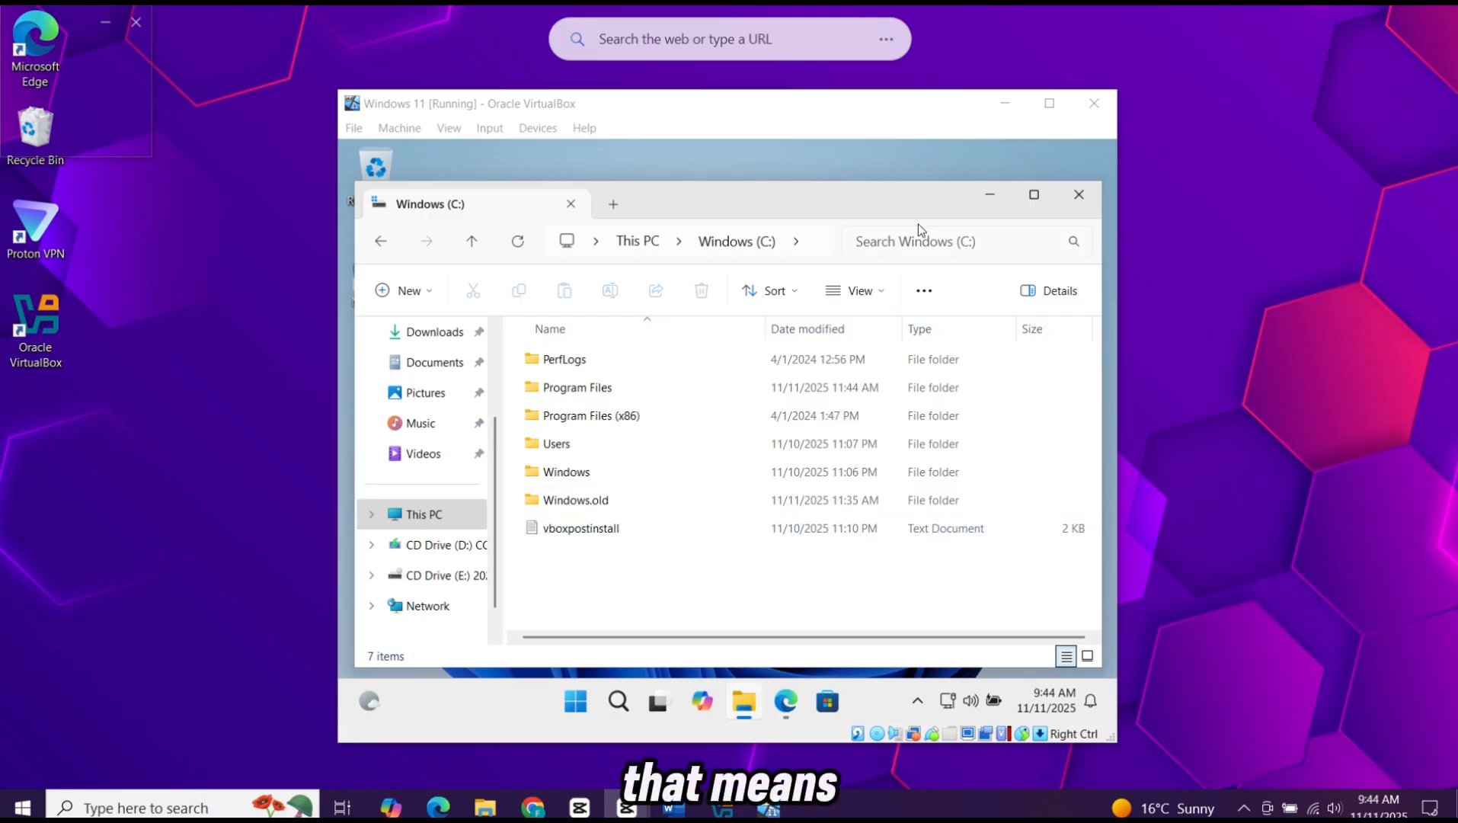
Step: Close the file window inside the Windows 11 virtual machine and open YouTube in its Edge browser
click(1079, 194)
click(786, 700)
click(850, 416)
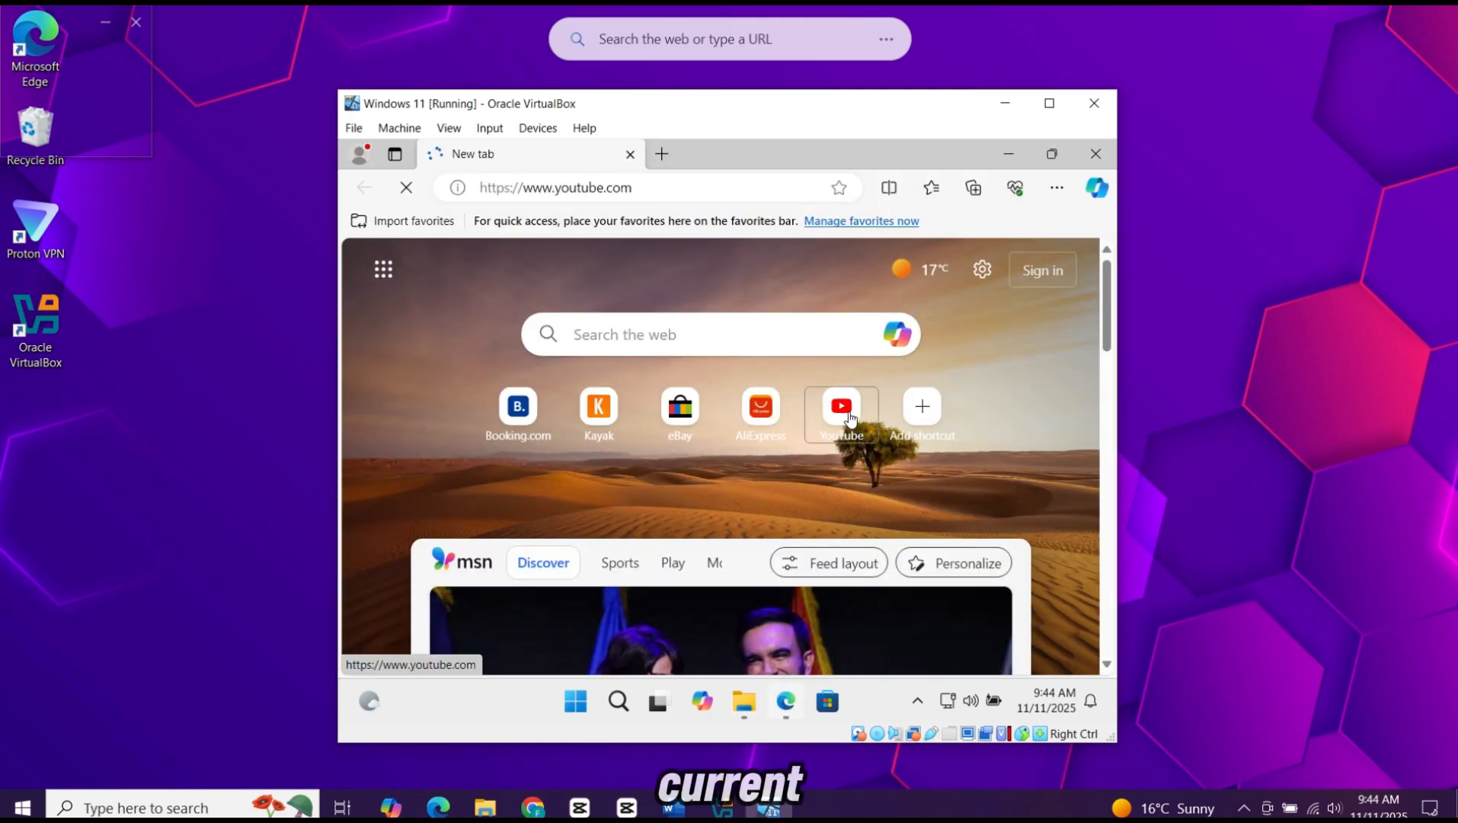
Step: Search YouTube for "windows 11", look through the results and minimise the virtual machine's browser
click(700, 223)
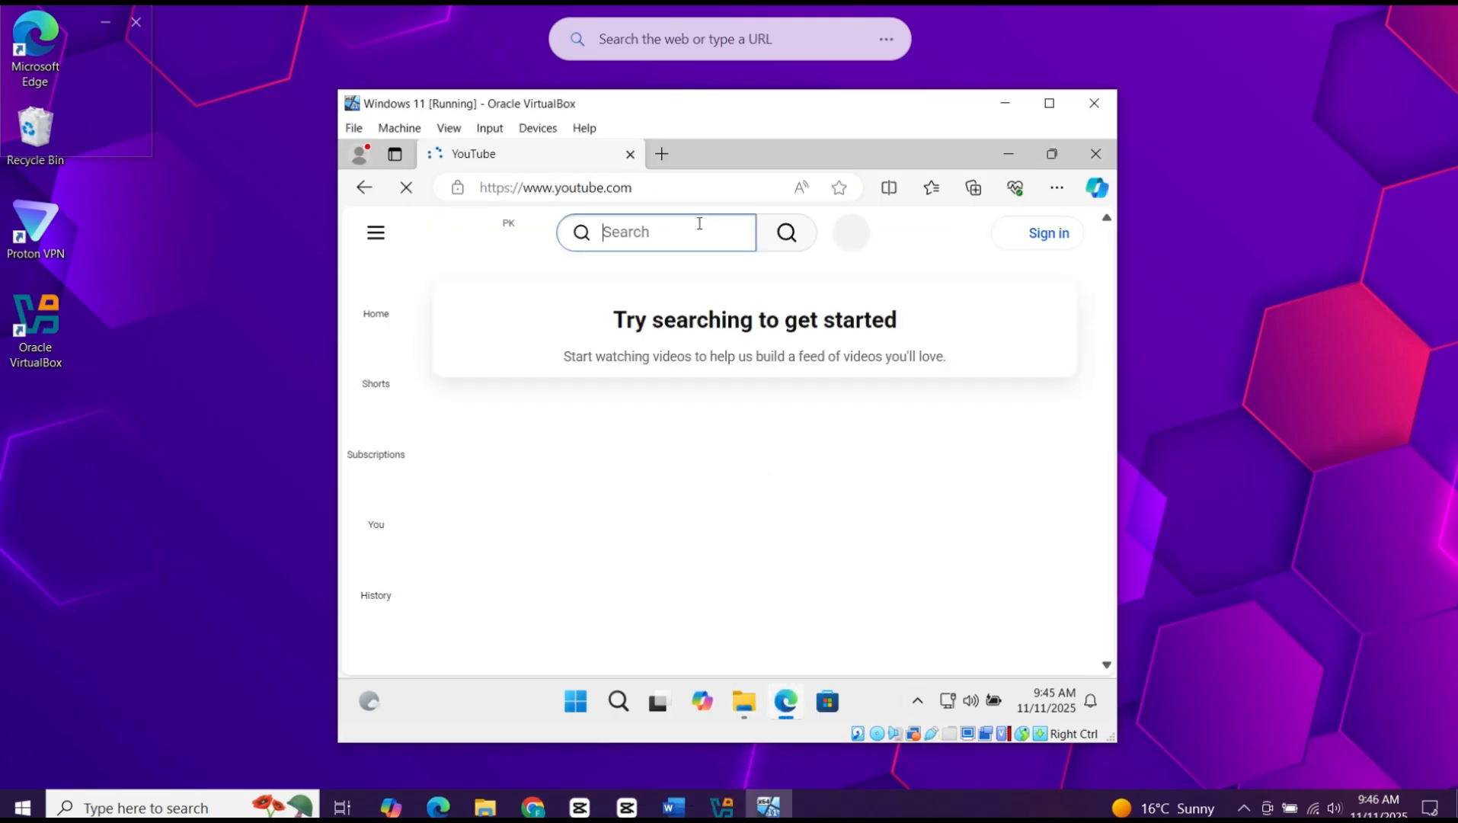
text(windows 11)
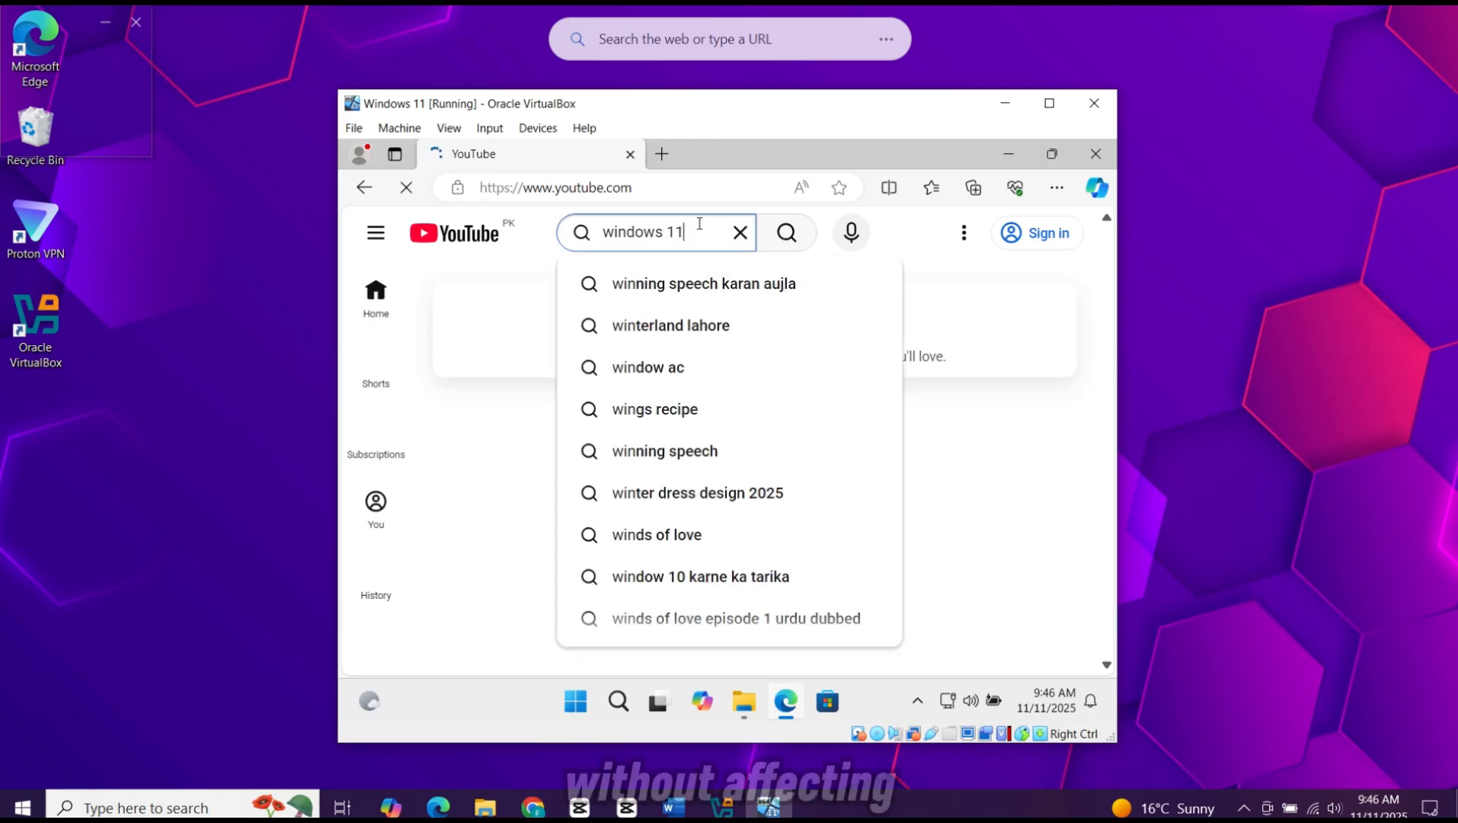
key(Return)
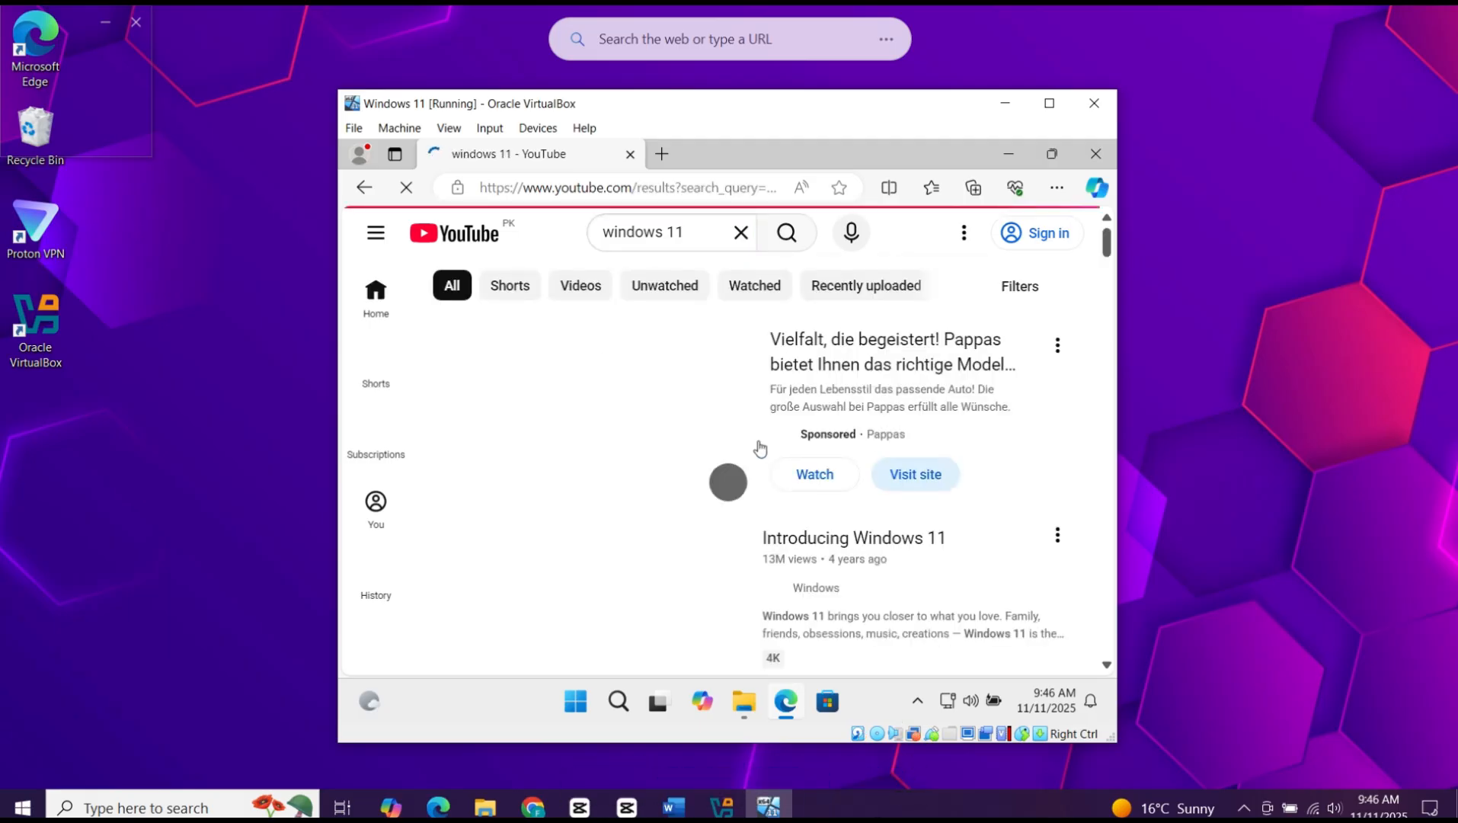
scroll(822, 513, down, 5)
scroll(821, 514, up, 5)
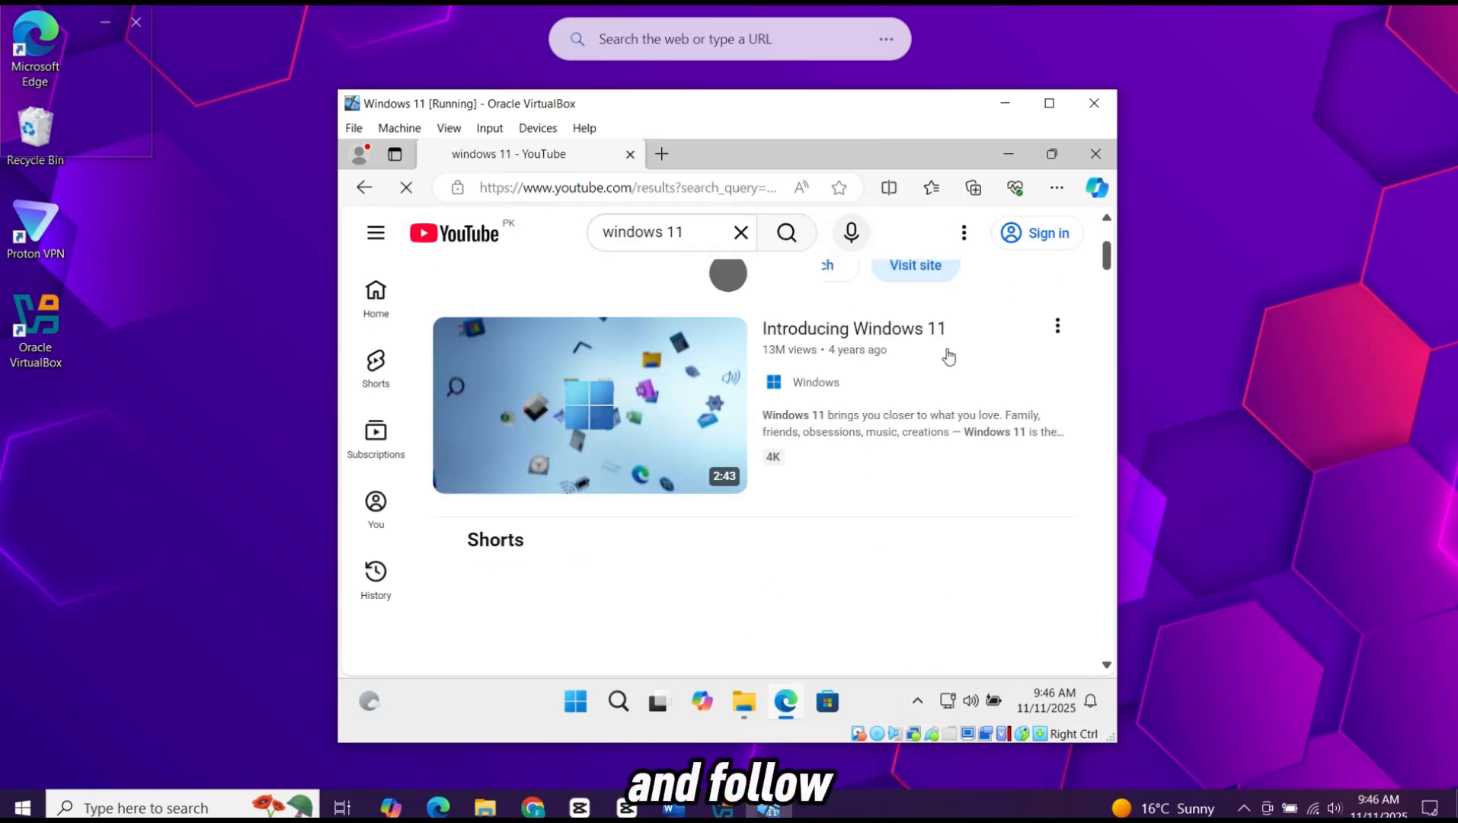
click(1008, 153)
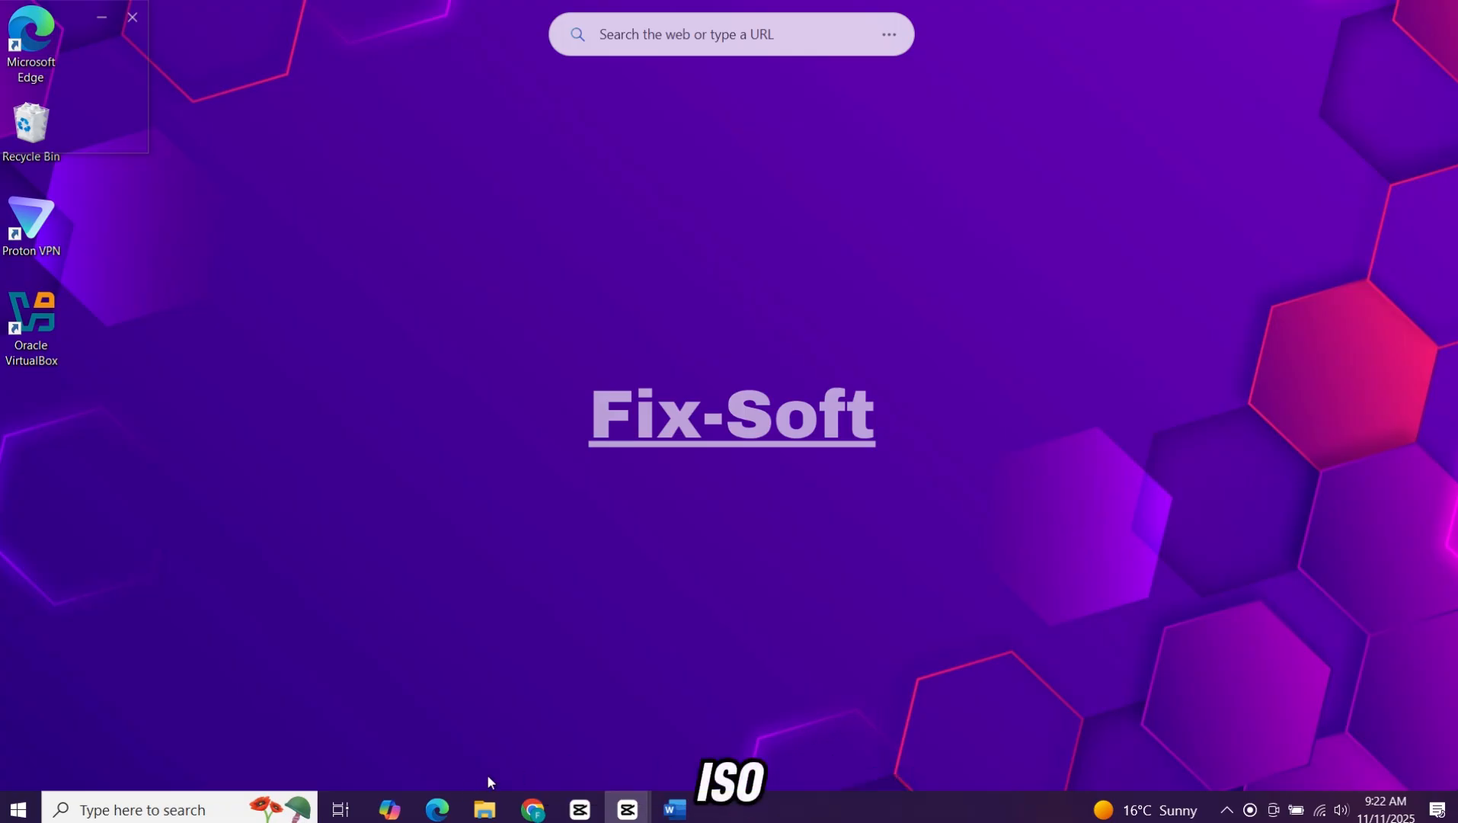
Step: Switch to Chrome on the host, search for "windows 11 iso" and open Microsoft's Download Windows 11 page
click(533, 809)
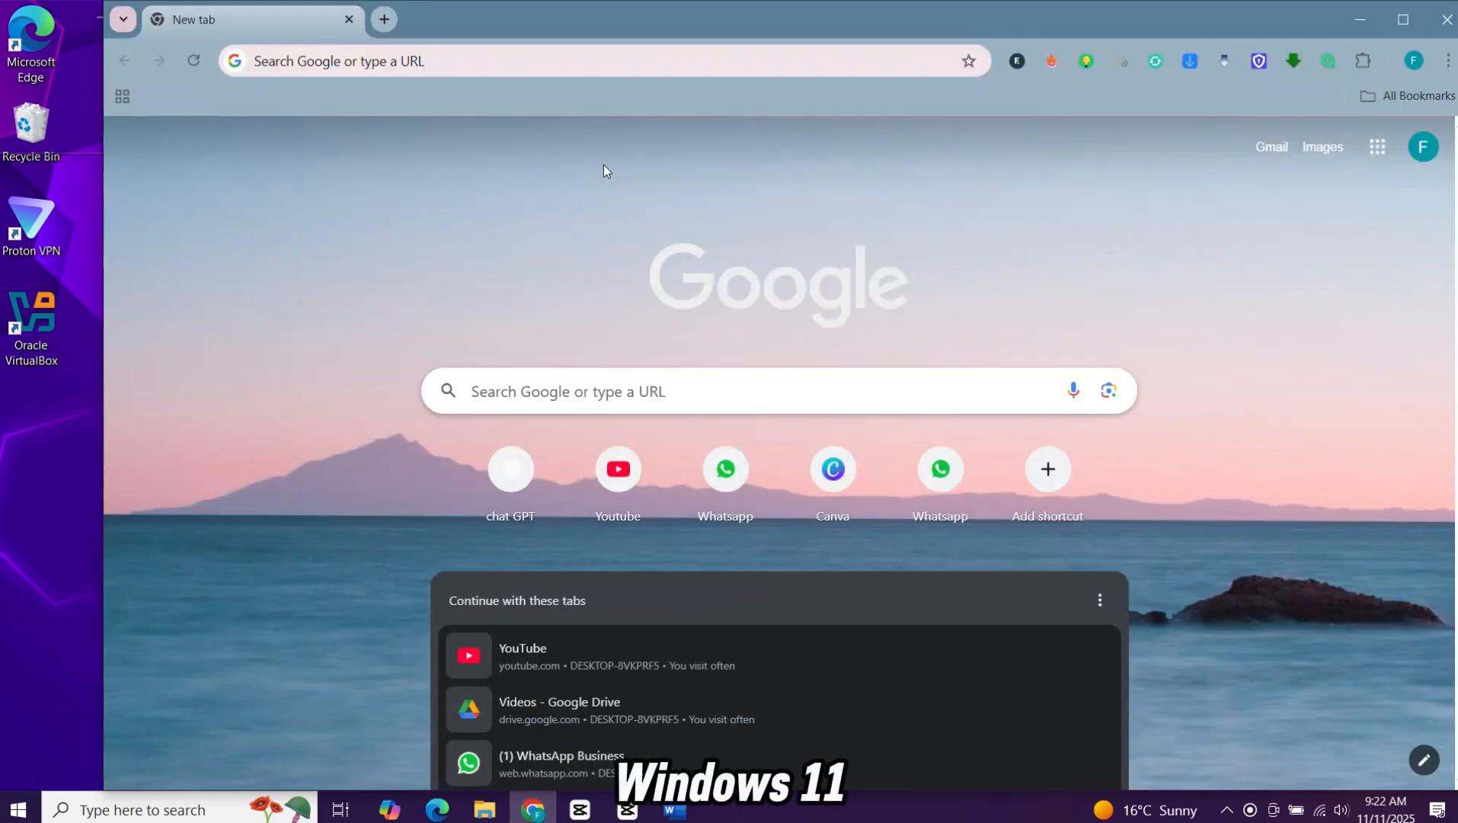
click(614, 61)
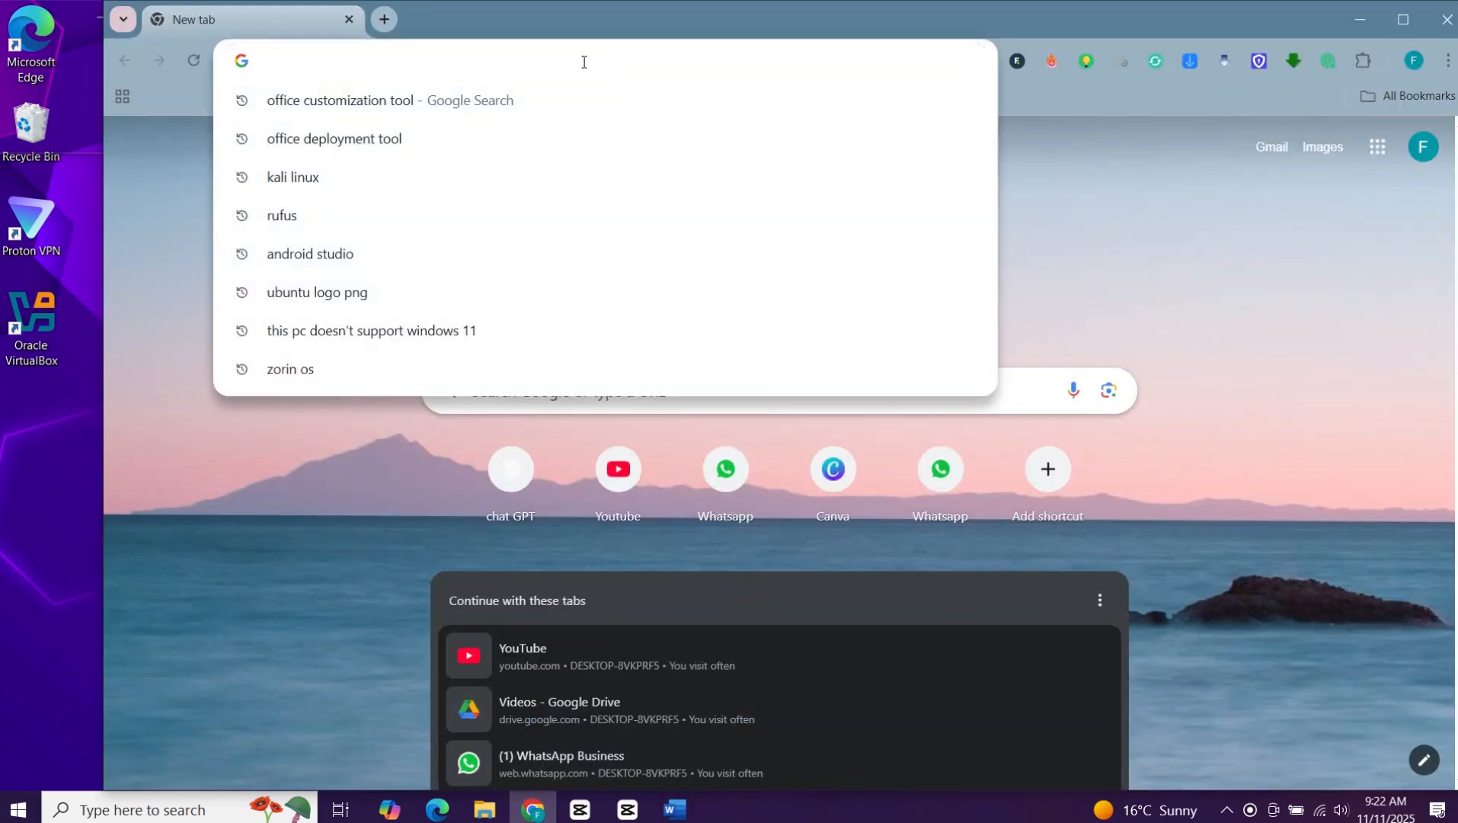
text(windows)
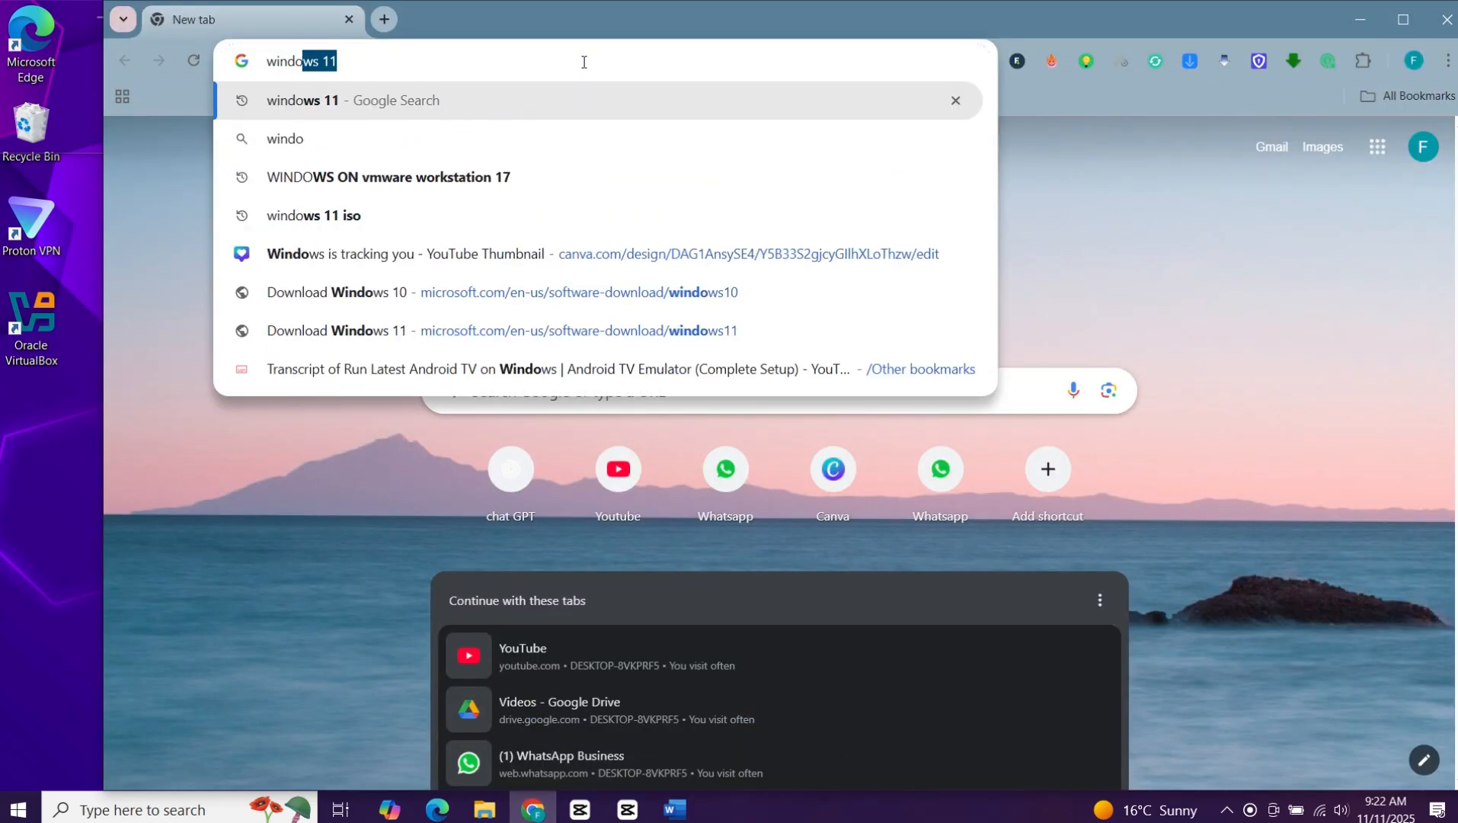
text( 11 )
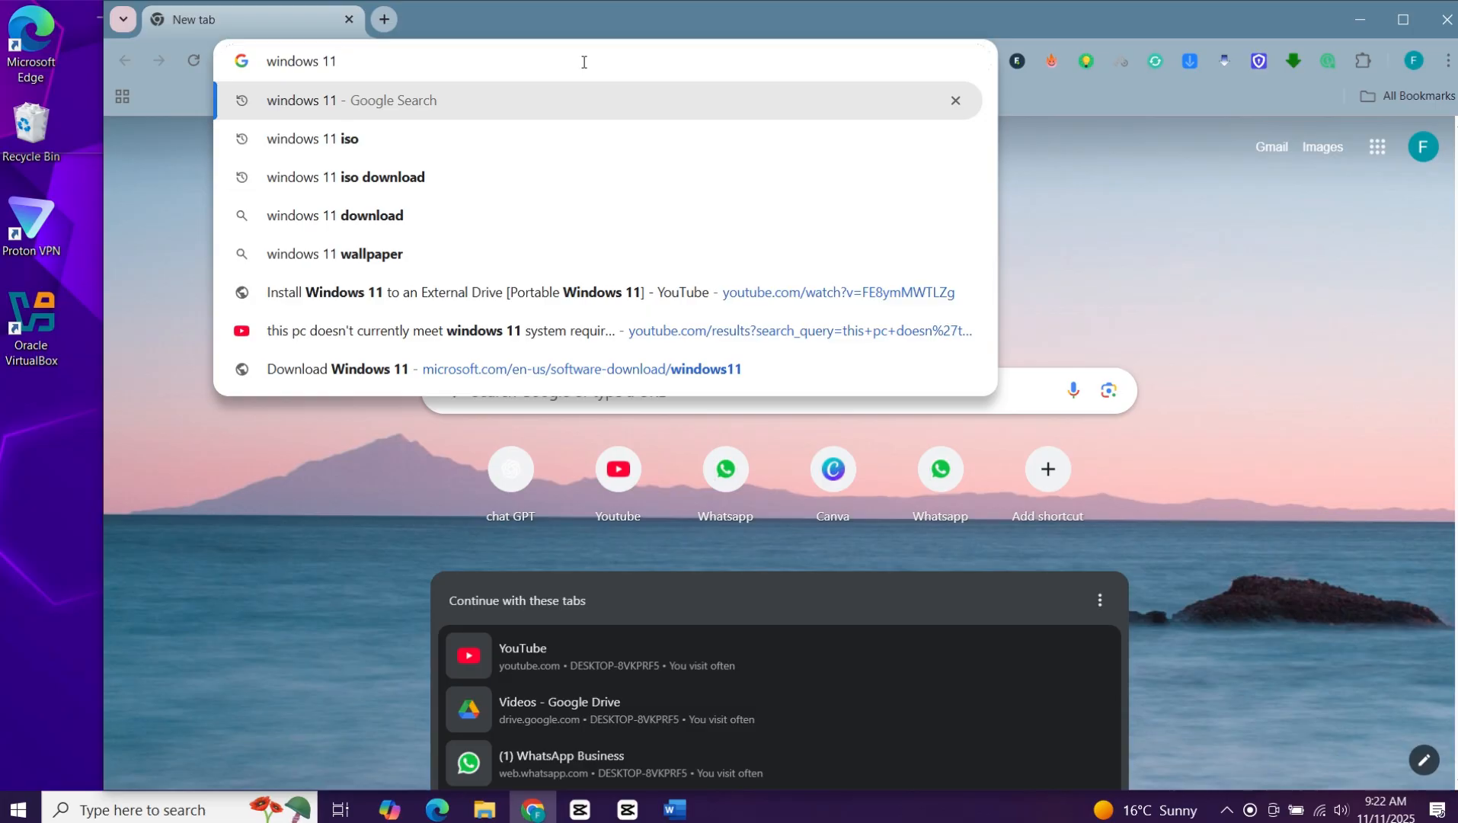
text(iso)
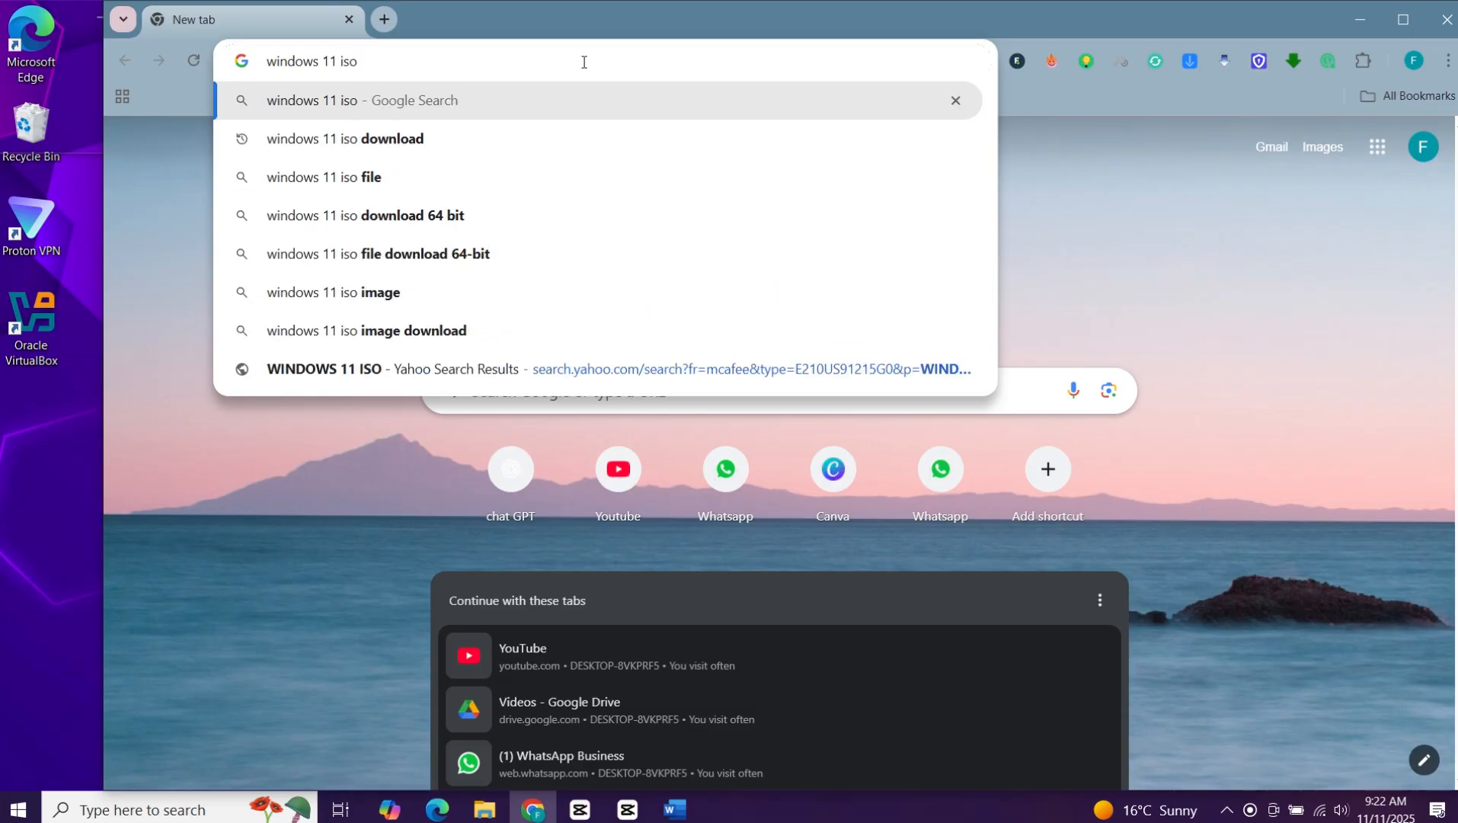
key(Return)
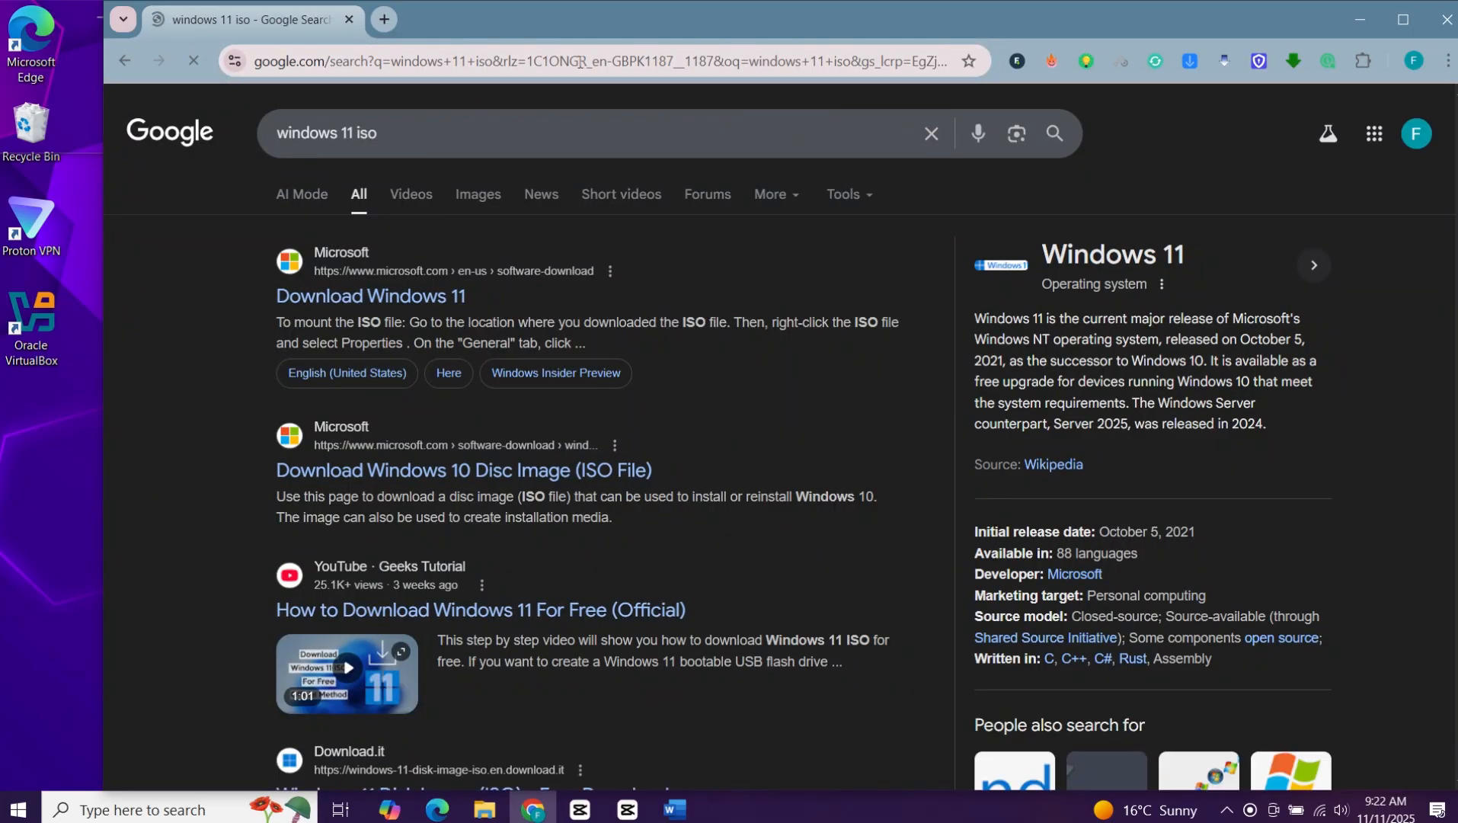
click(379, 299)
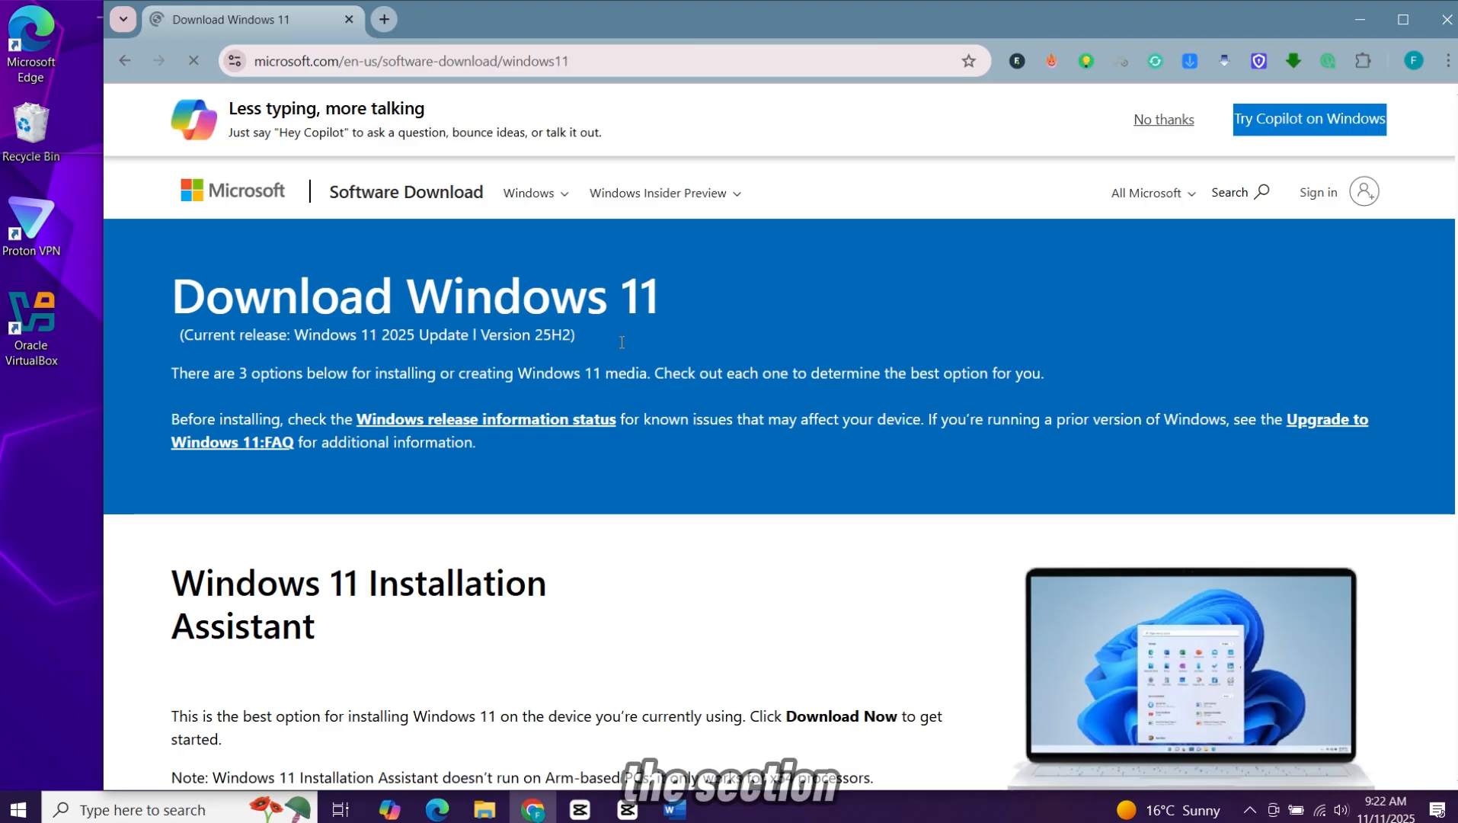
Step: Choose Windows 11 (multi-edition ISO for x64 devices) in the disk image section and confirm the selection
scroll(617, 351, down, 15)
scroll(615, 352, down, 1)
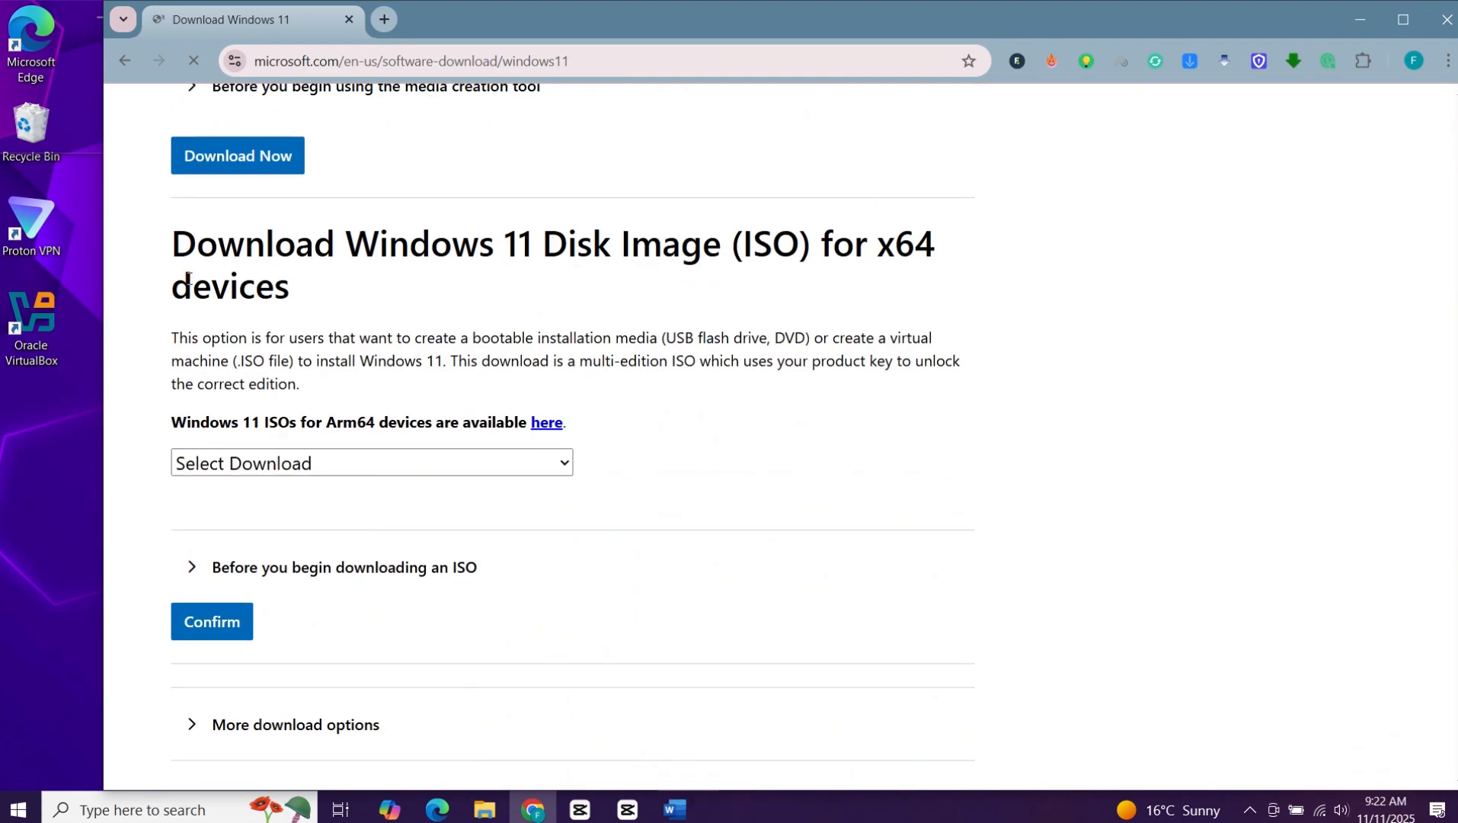
click(525, 463)
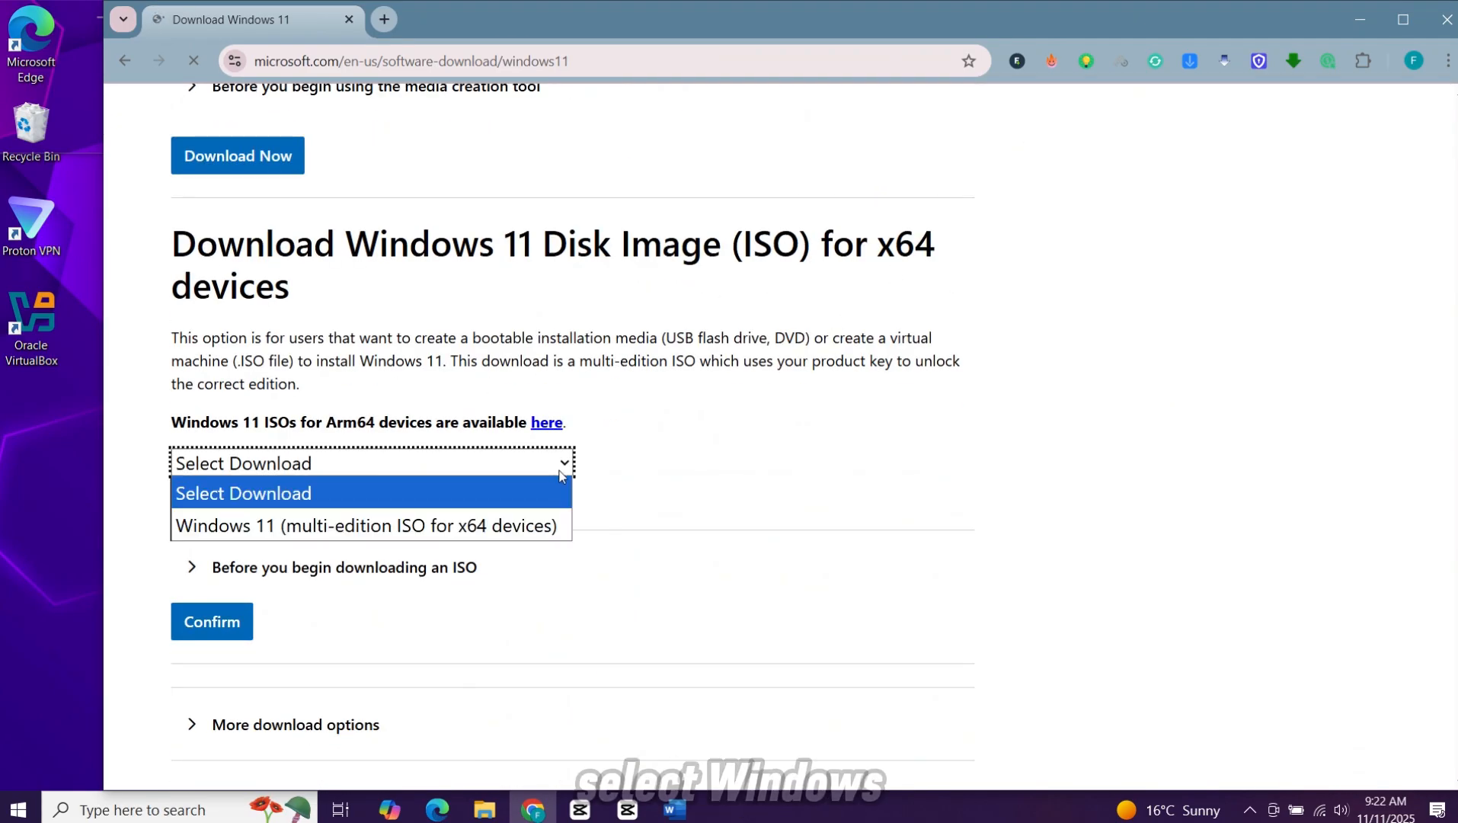
click(527, 527)
click(237, 621)
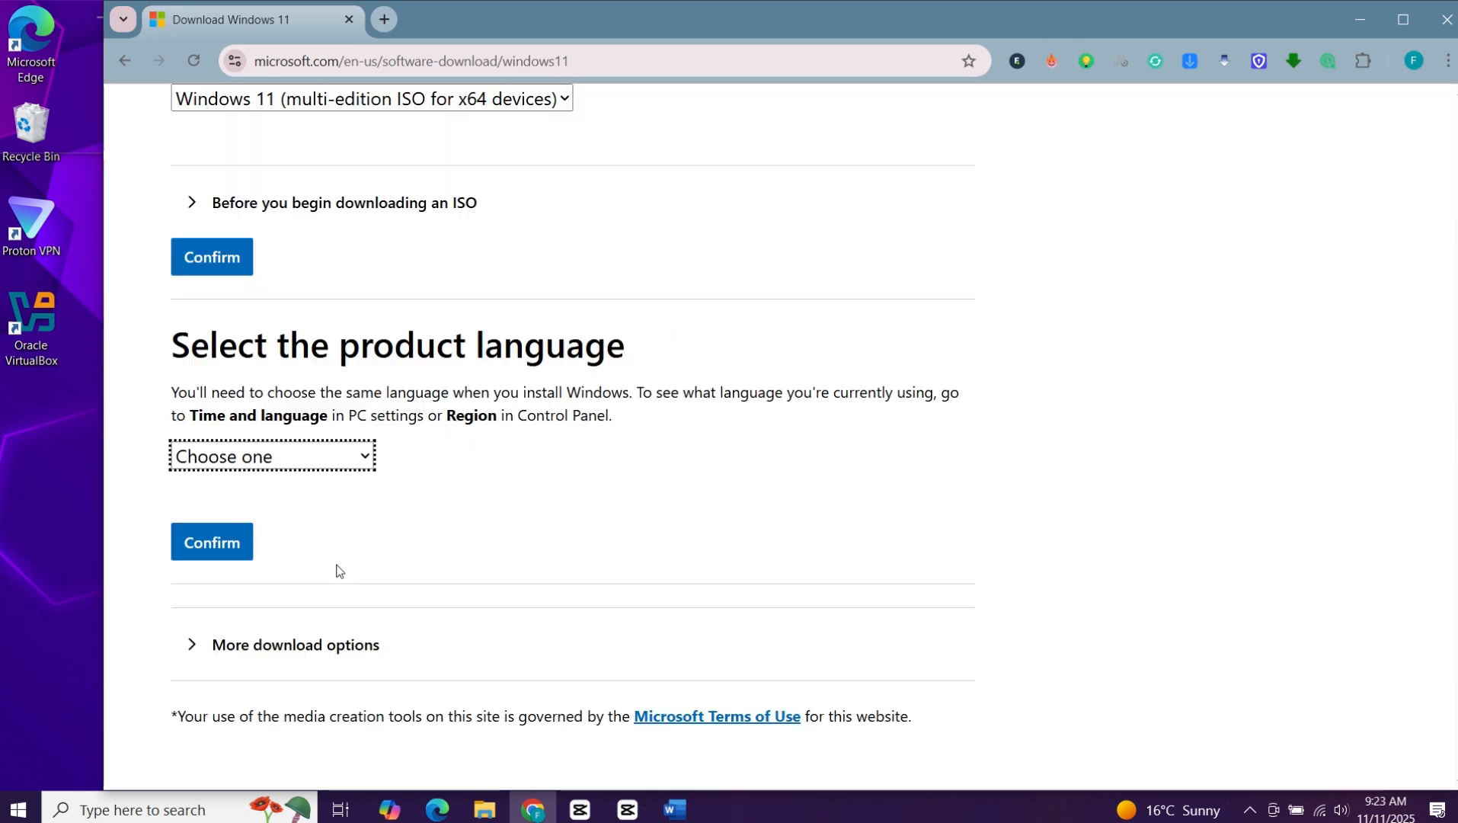
Step: Confirm English (United States) as the product language and start the 64-bit Windows 11 ISO download
click(320, 457)
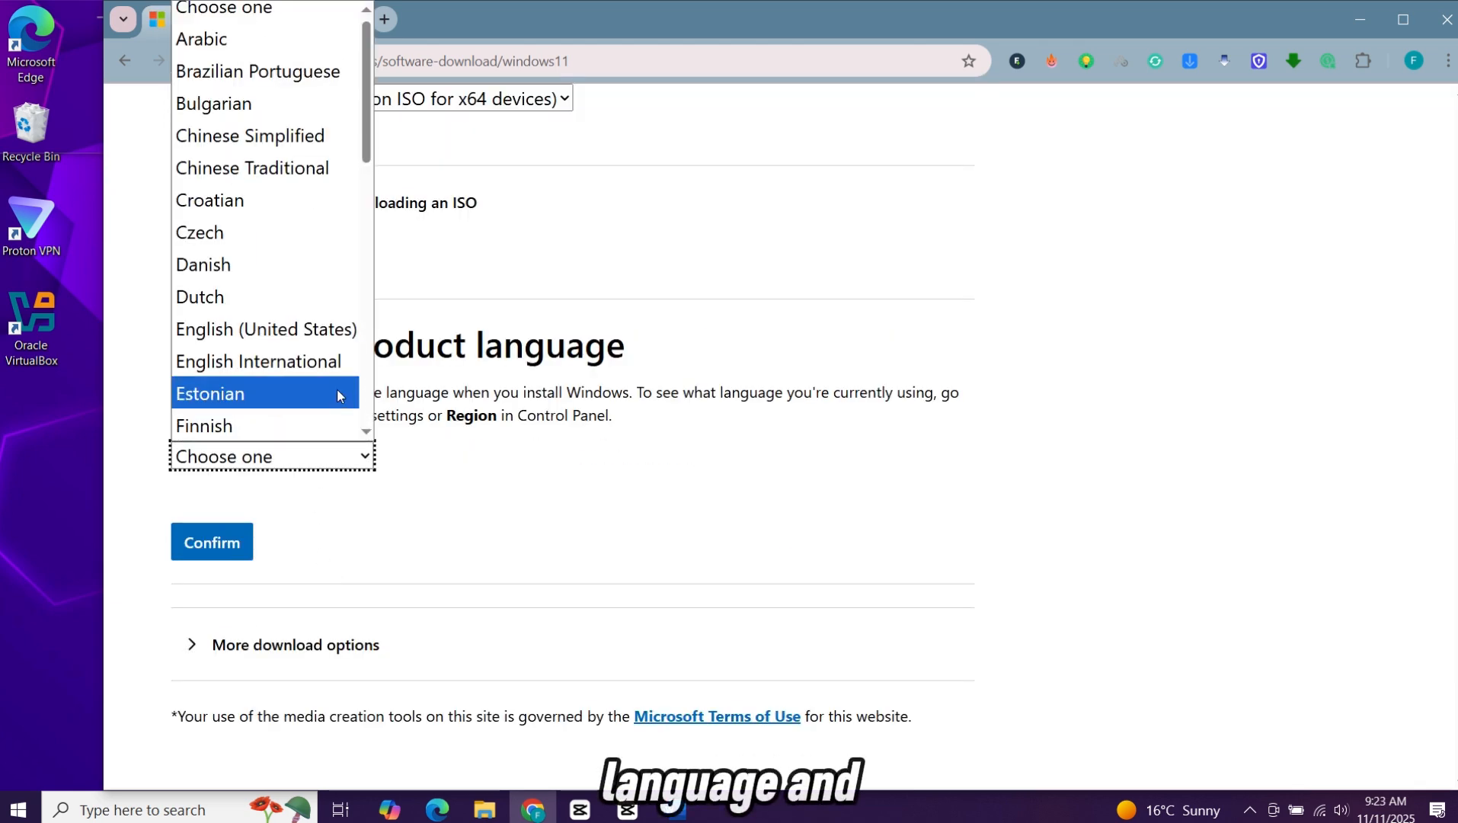
click(351, 329)
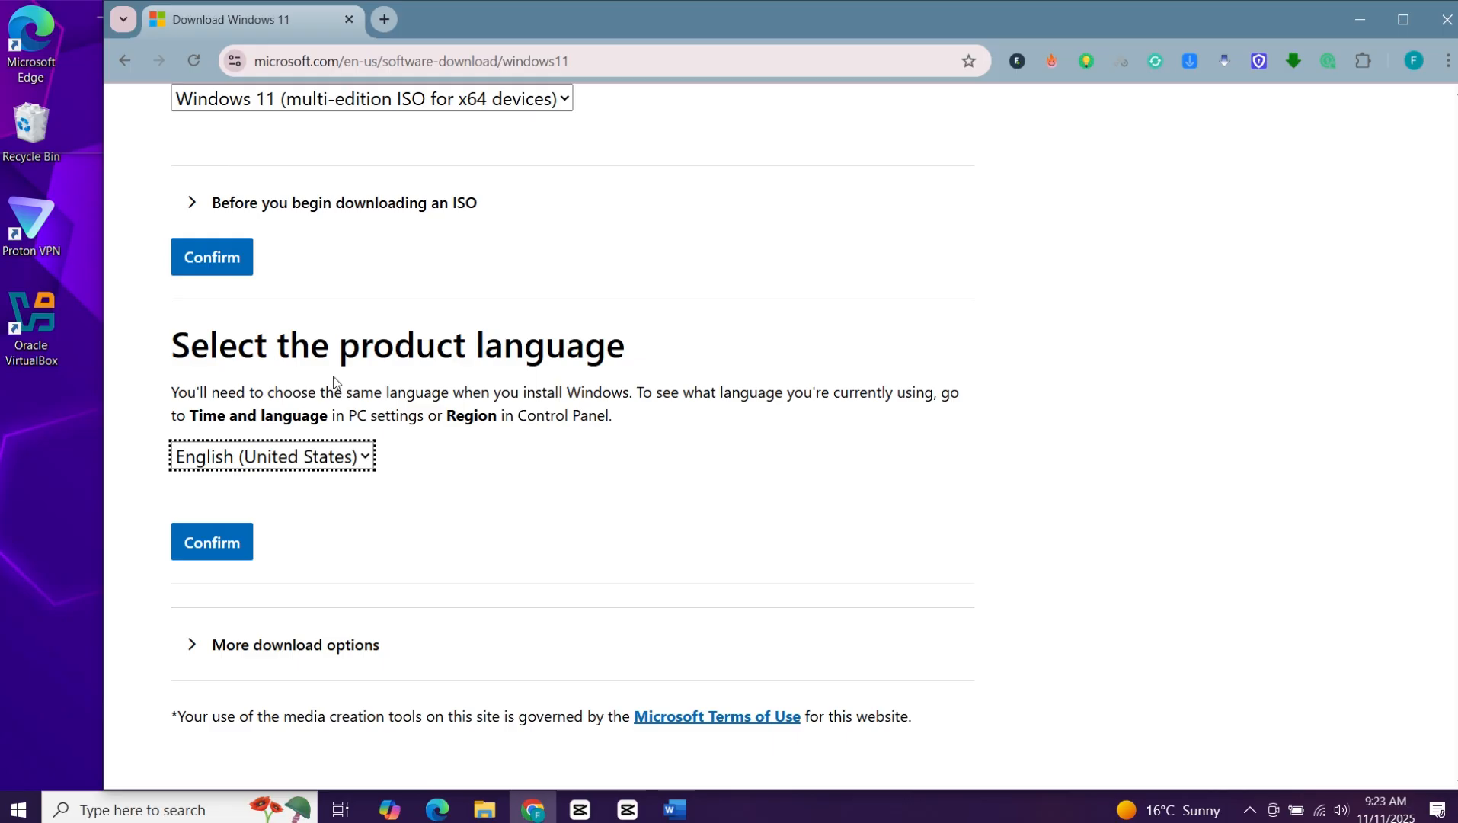
click(226, 543)
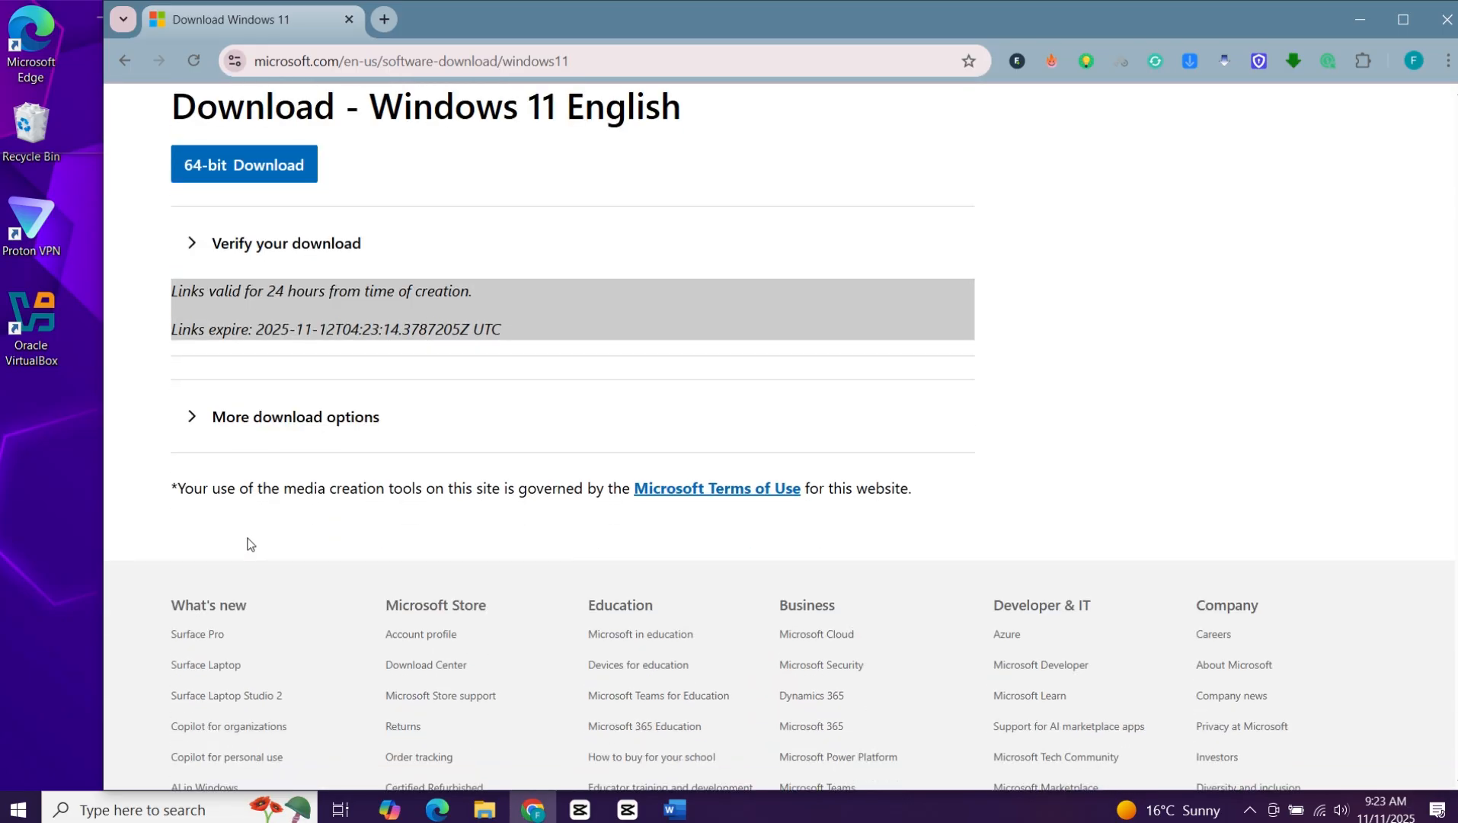
click(289, 171)
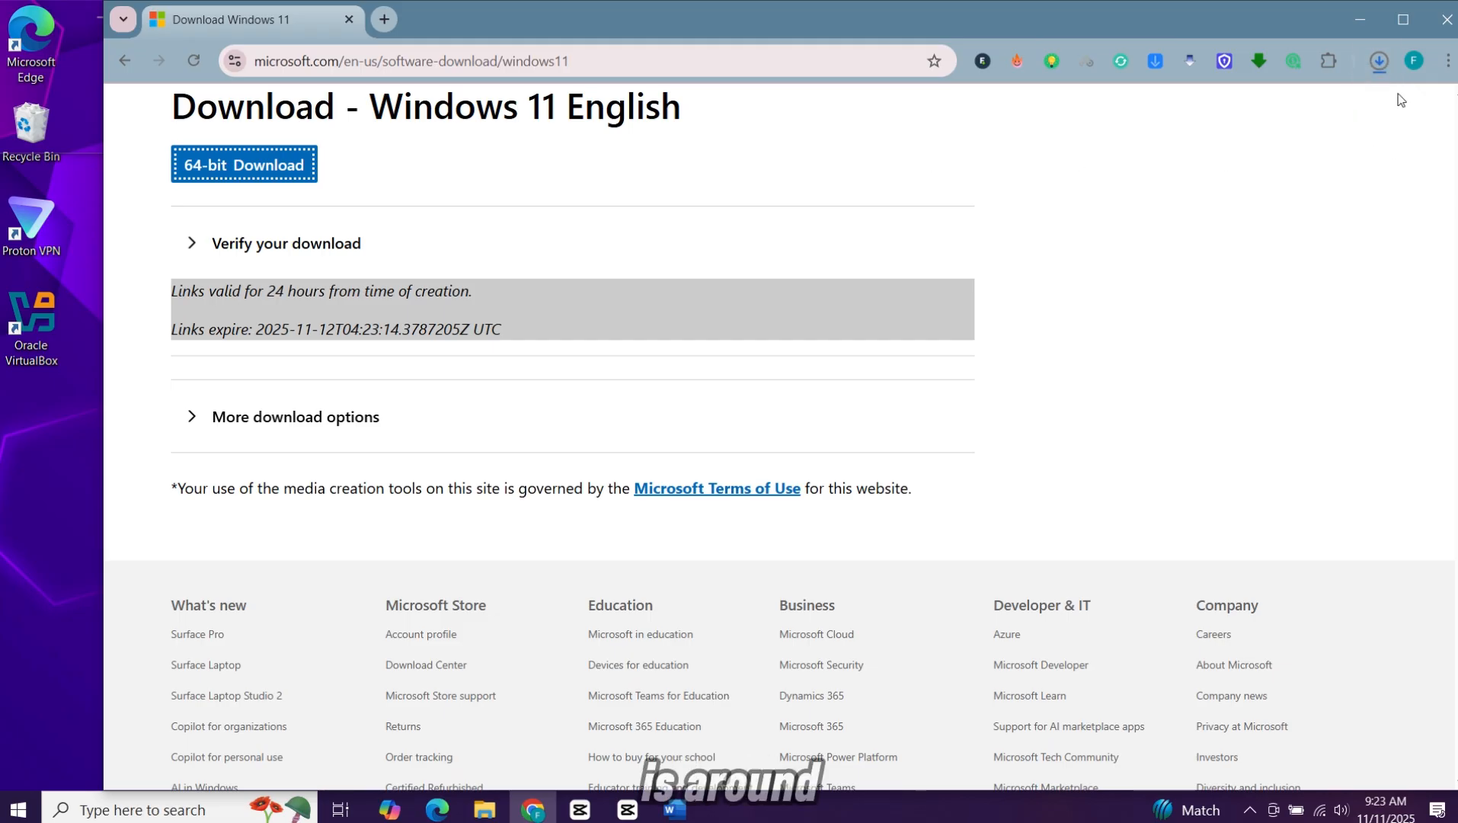
click(1380, 64)
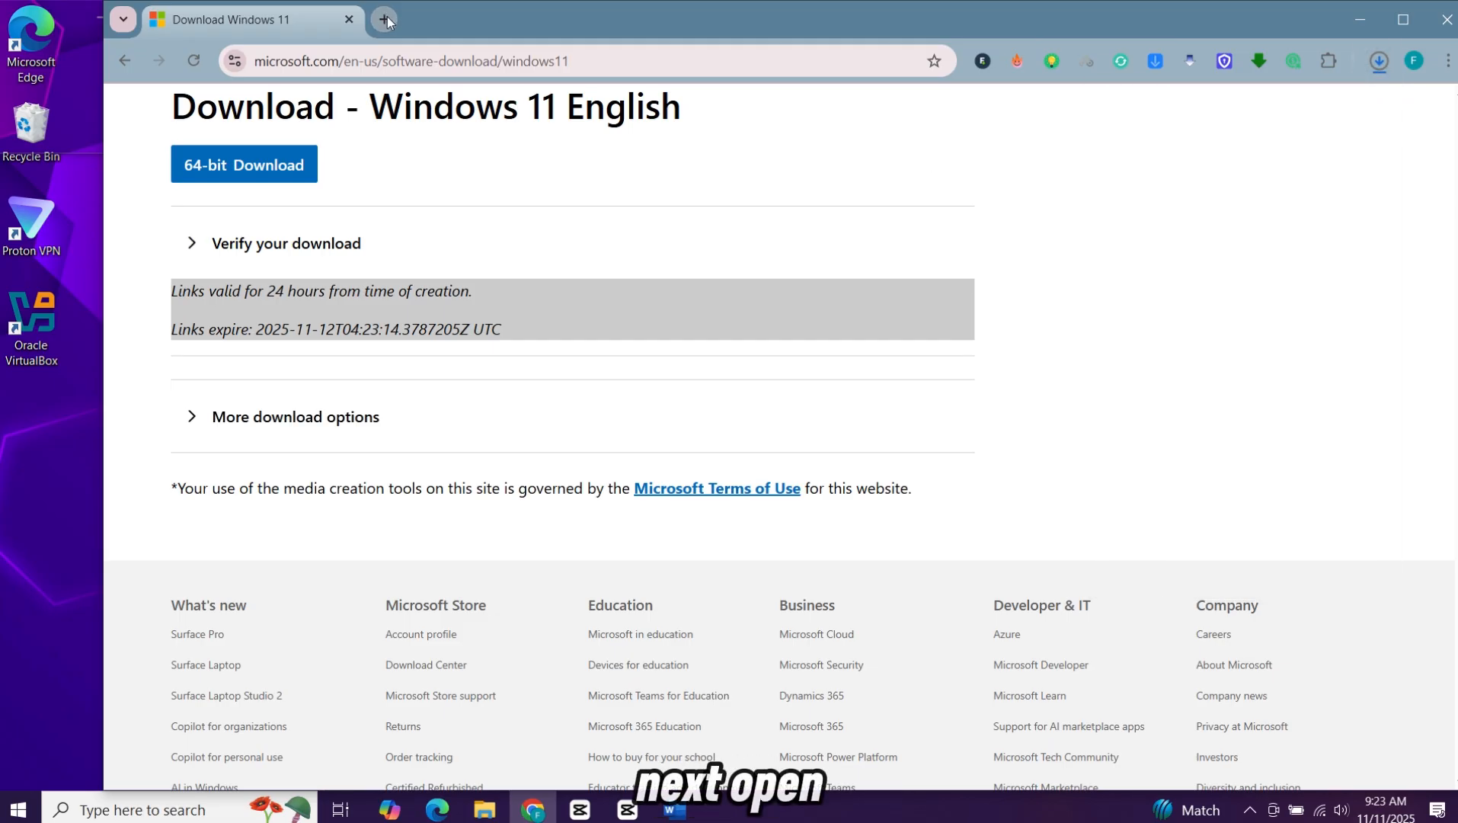
Step: Search the web for "virtual box" in a new browser tab
click(384, 19)
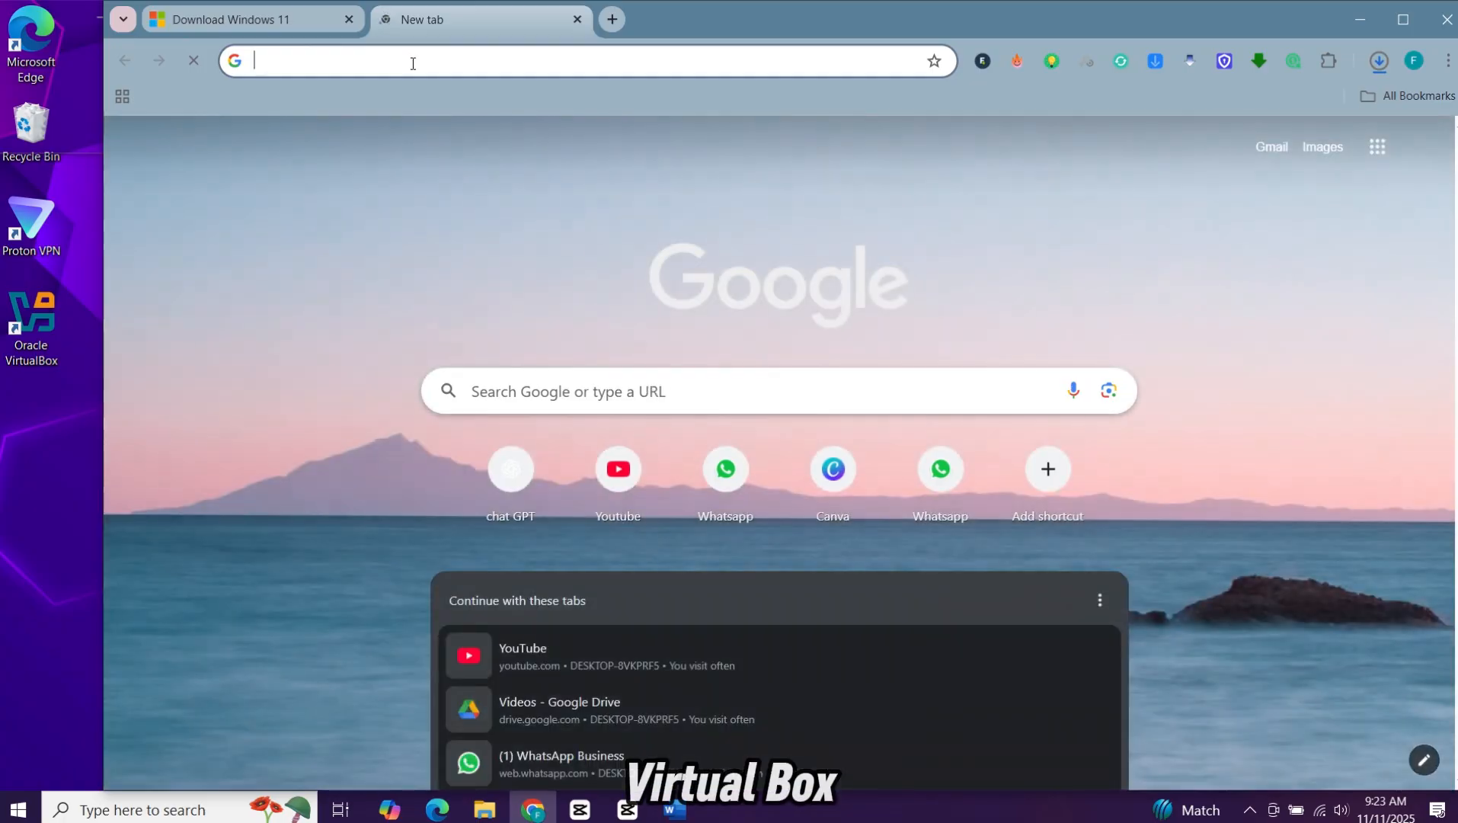
text(virtual bo)
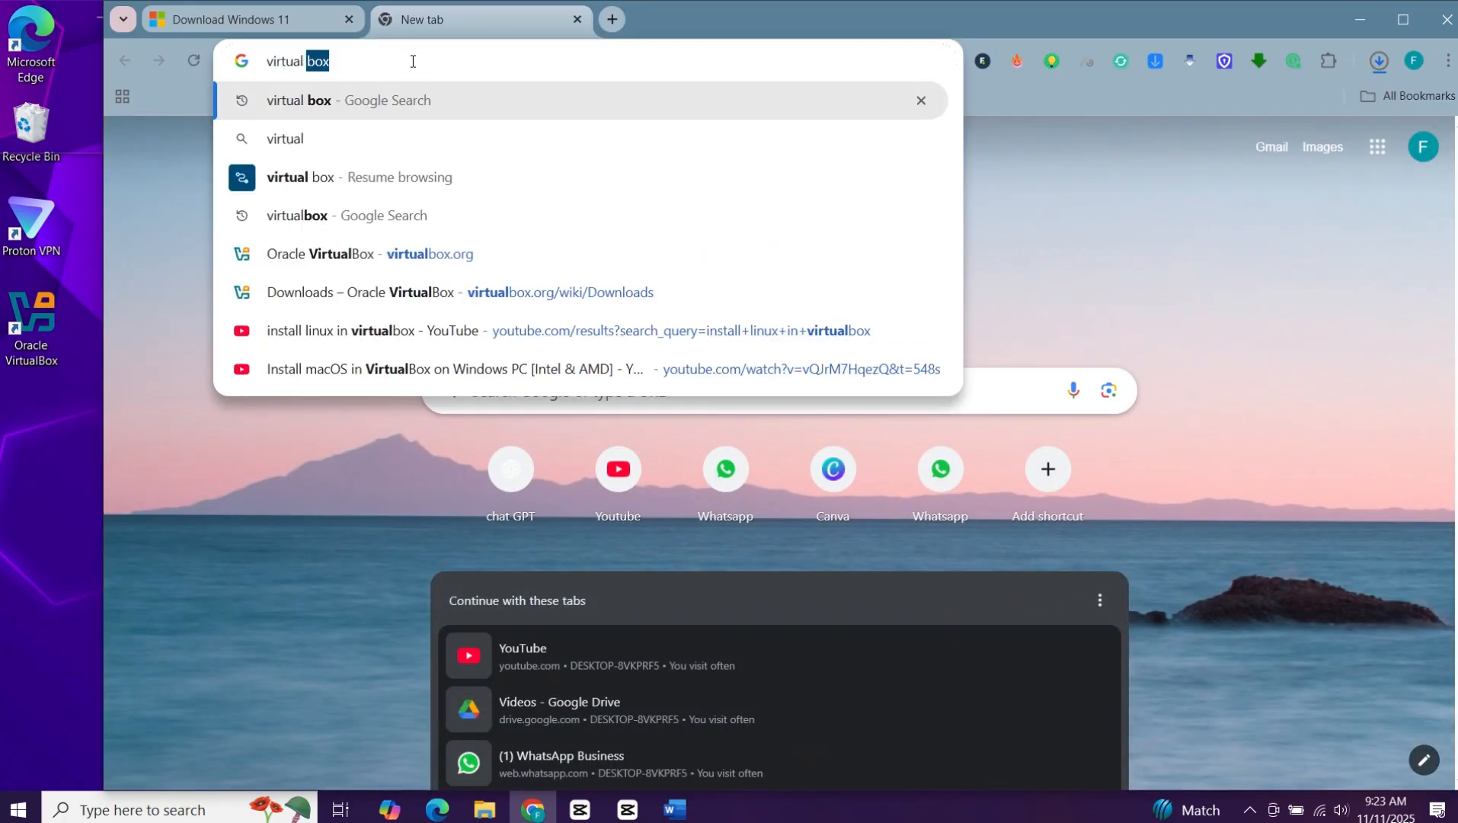
text(x)
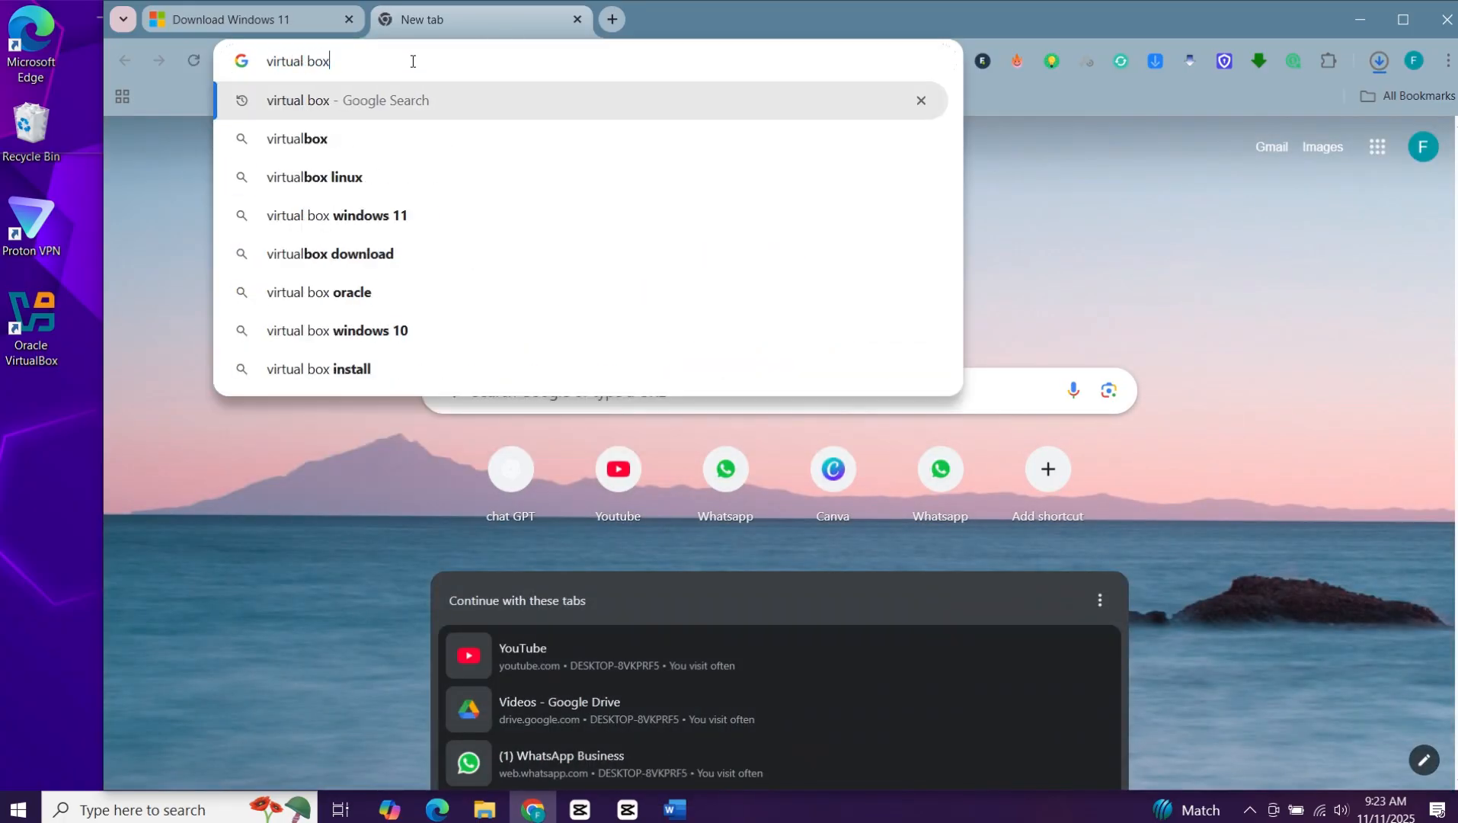
key(Return)
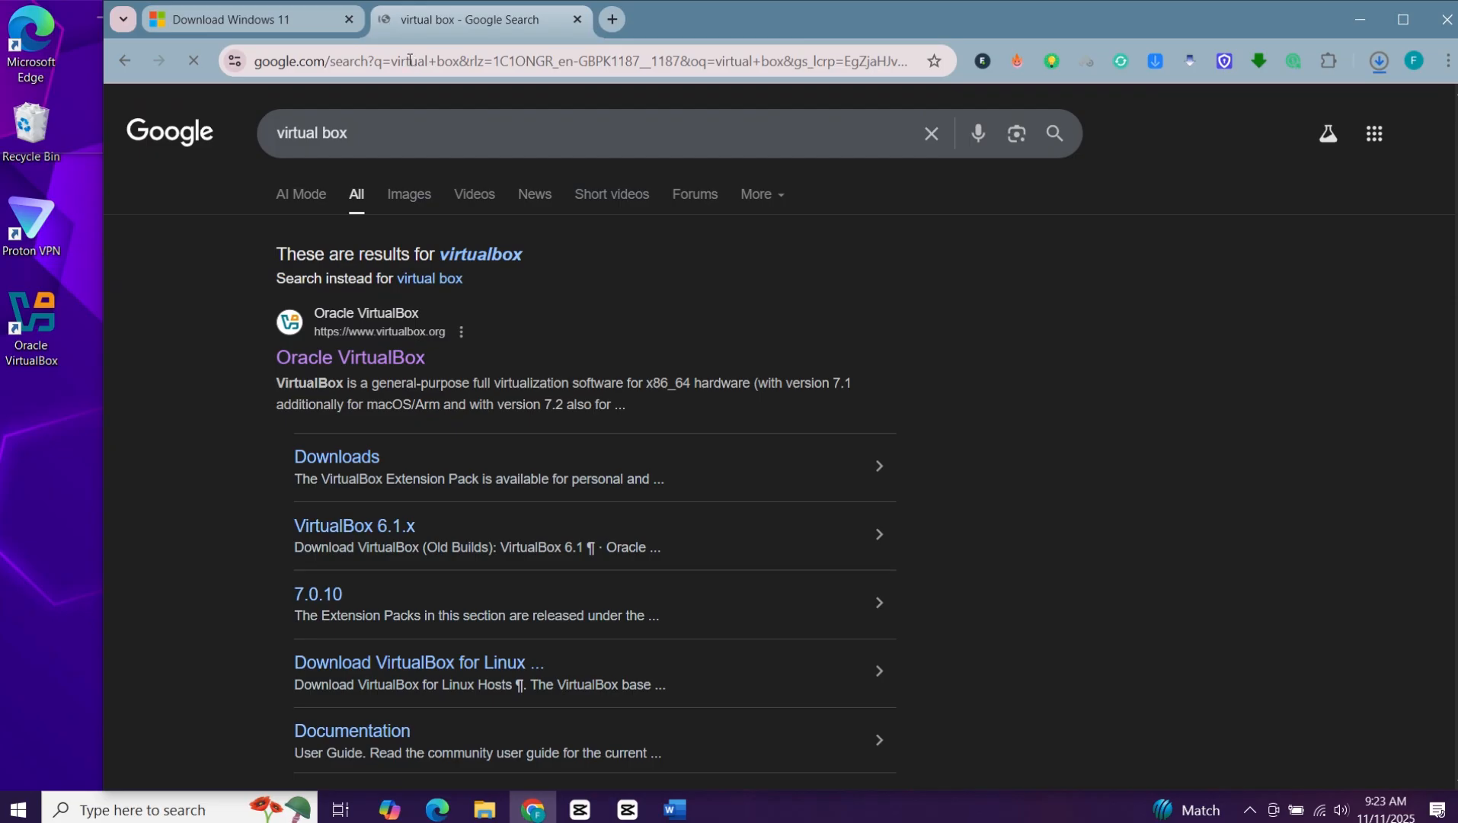
Step: Open the Oracle VirtualBox website and download the VirtualBox 7.2.4 platform package for Windows hosts
click(366, 352)
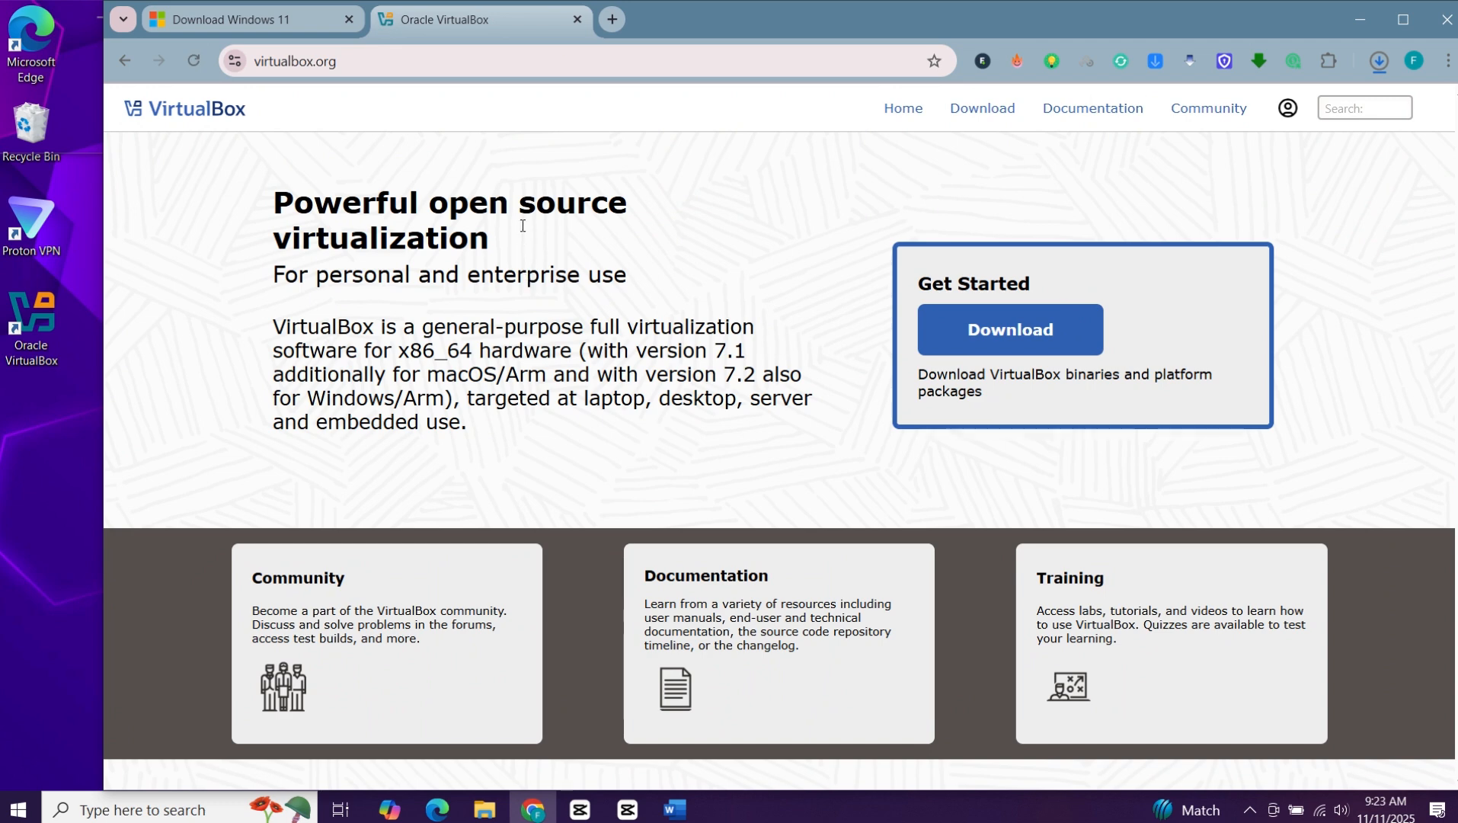
click(1034, 334)
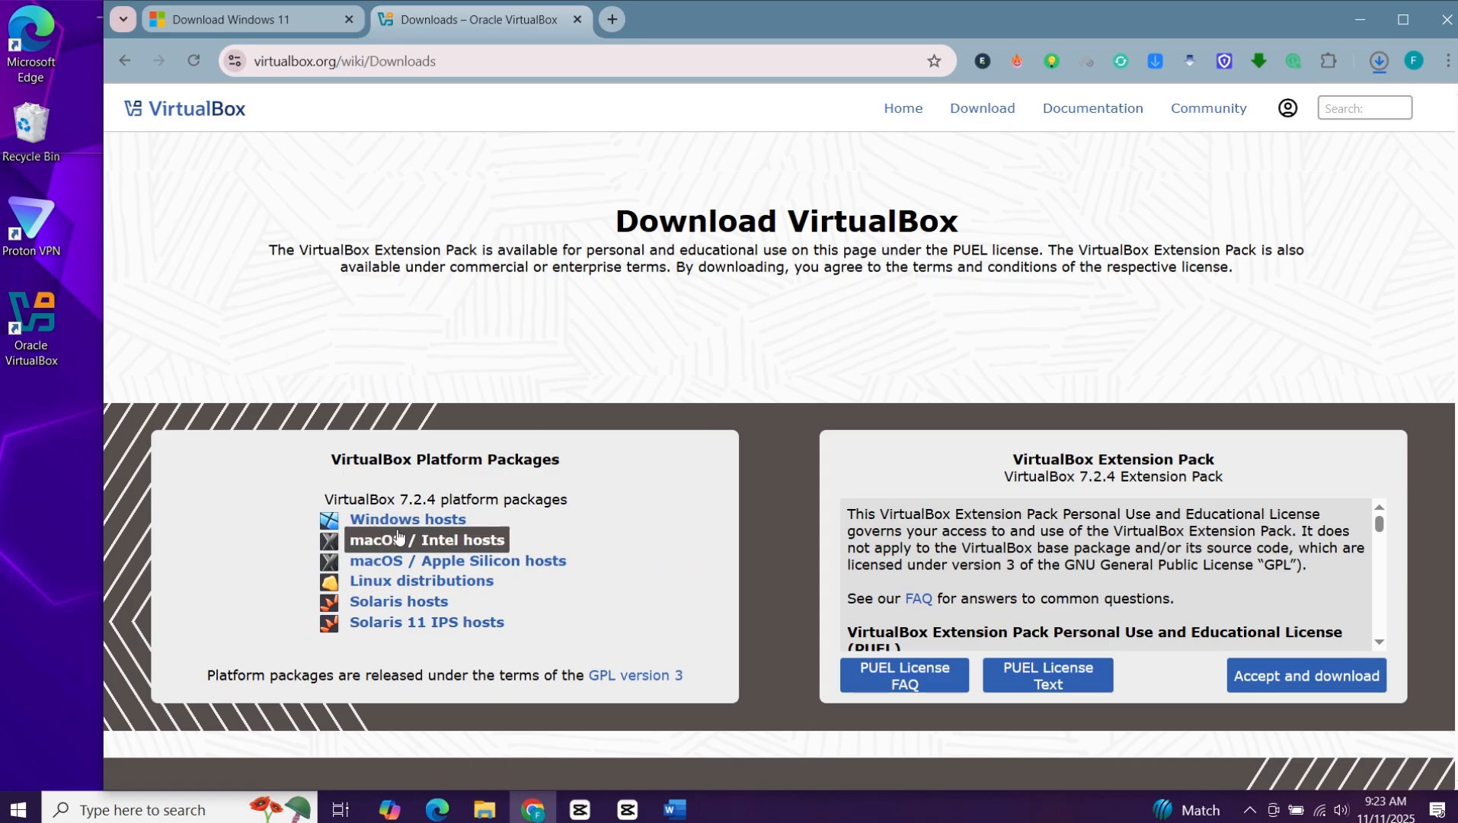
click(434, 525)
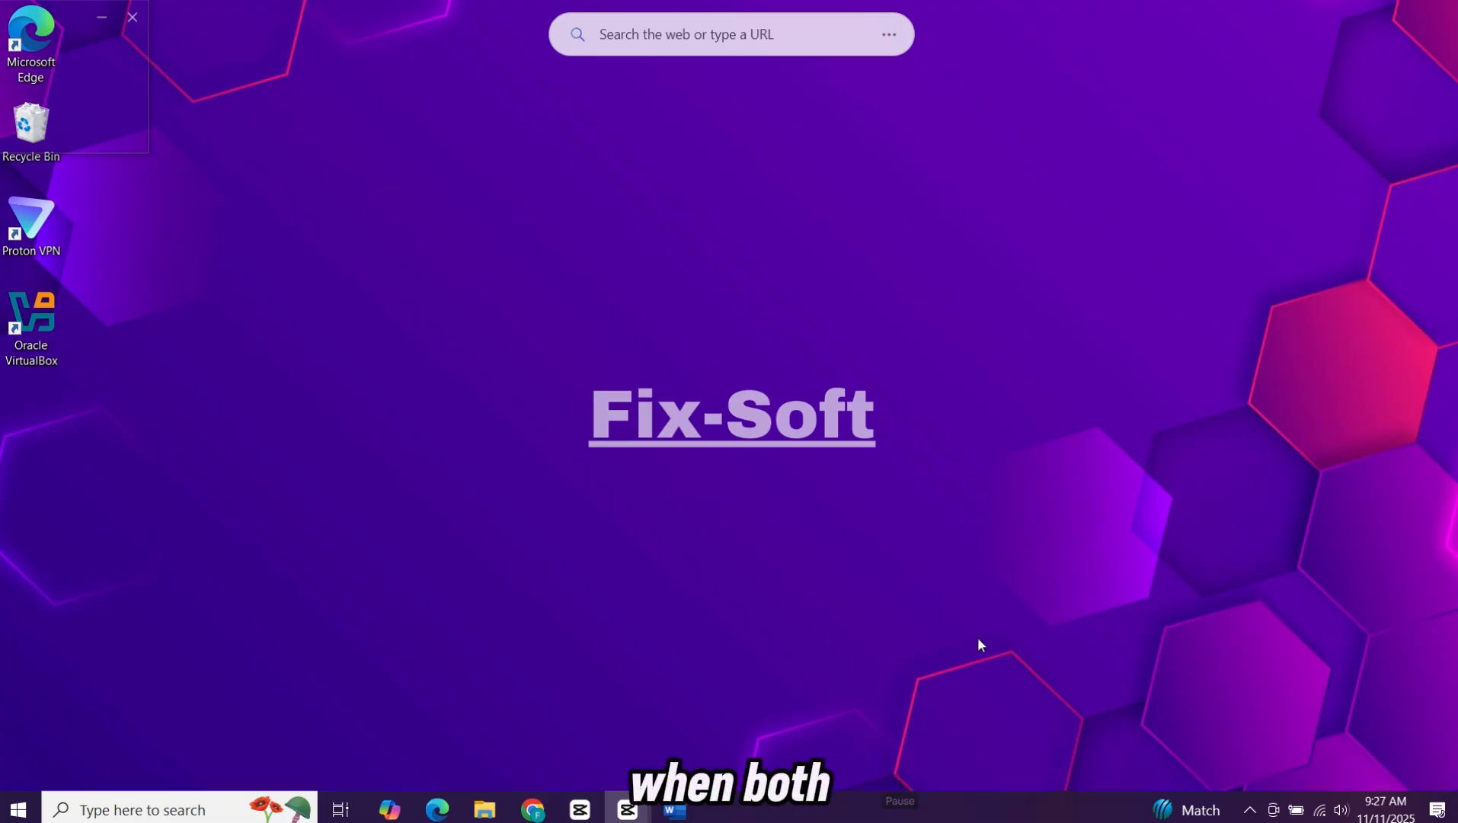
Step: Launch the VirtualBox 7.2.4 setup file from the Downloads folder, bring its installer forward and minimise the folder window
click(485, 810)
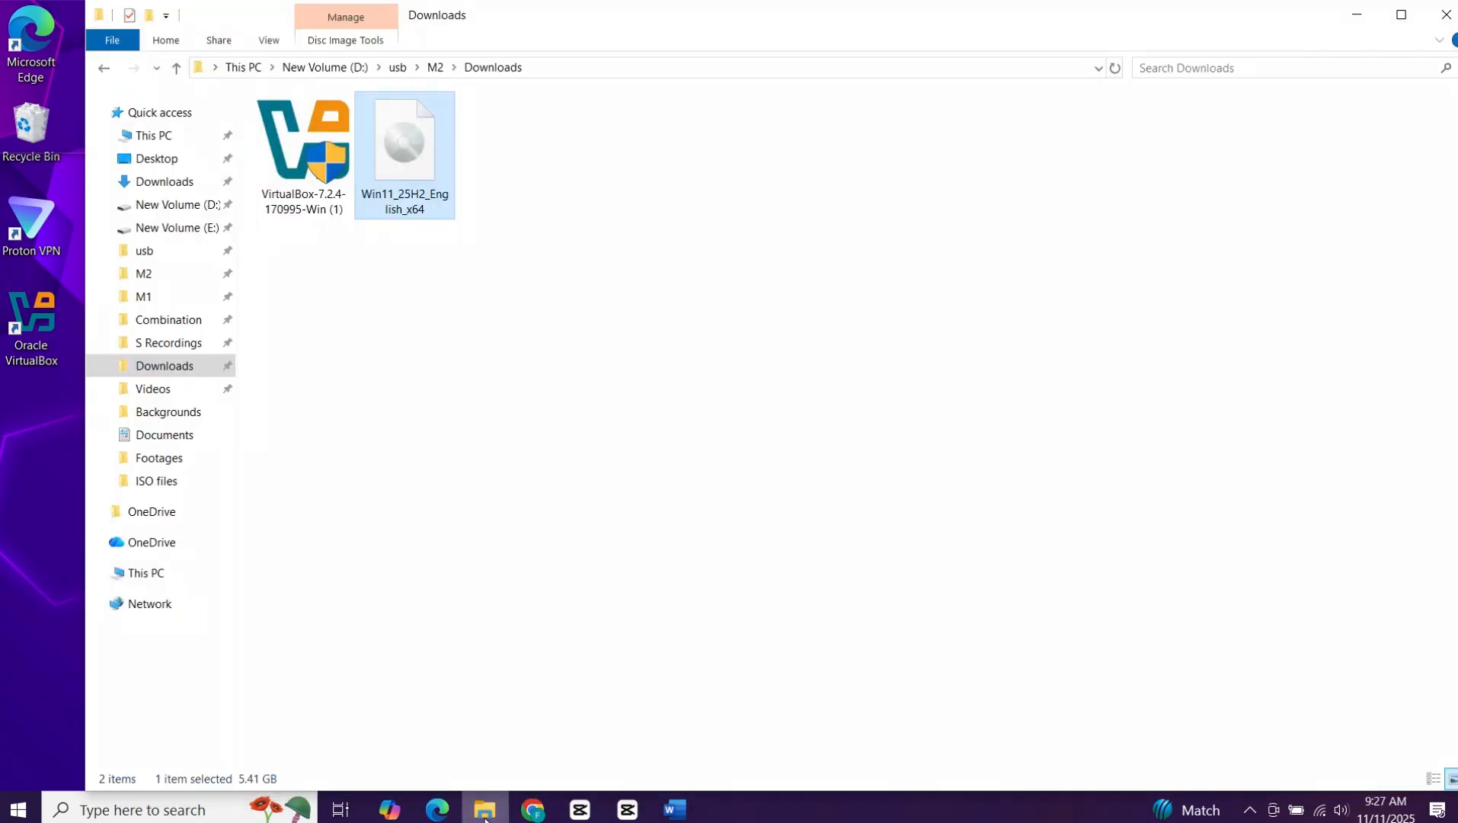
click(531, 306)
drag(454, 276, 306, 158)
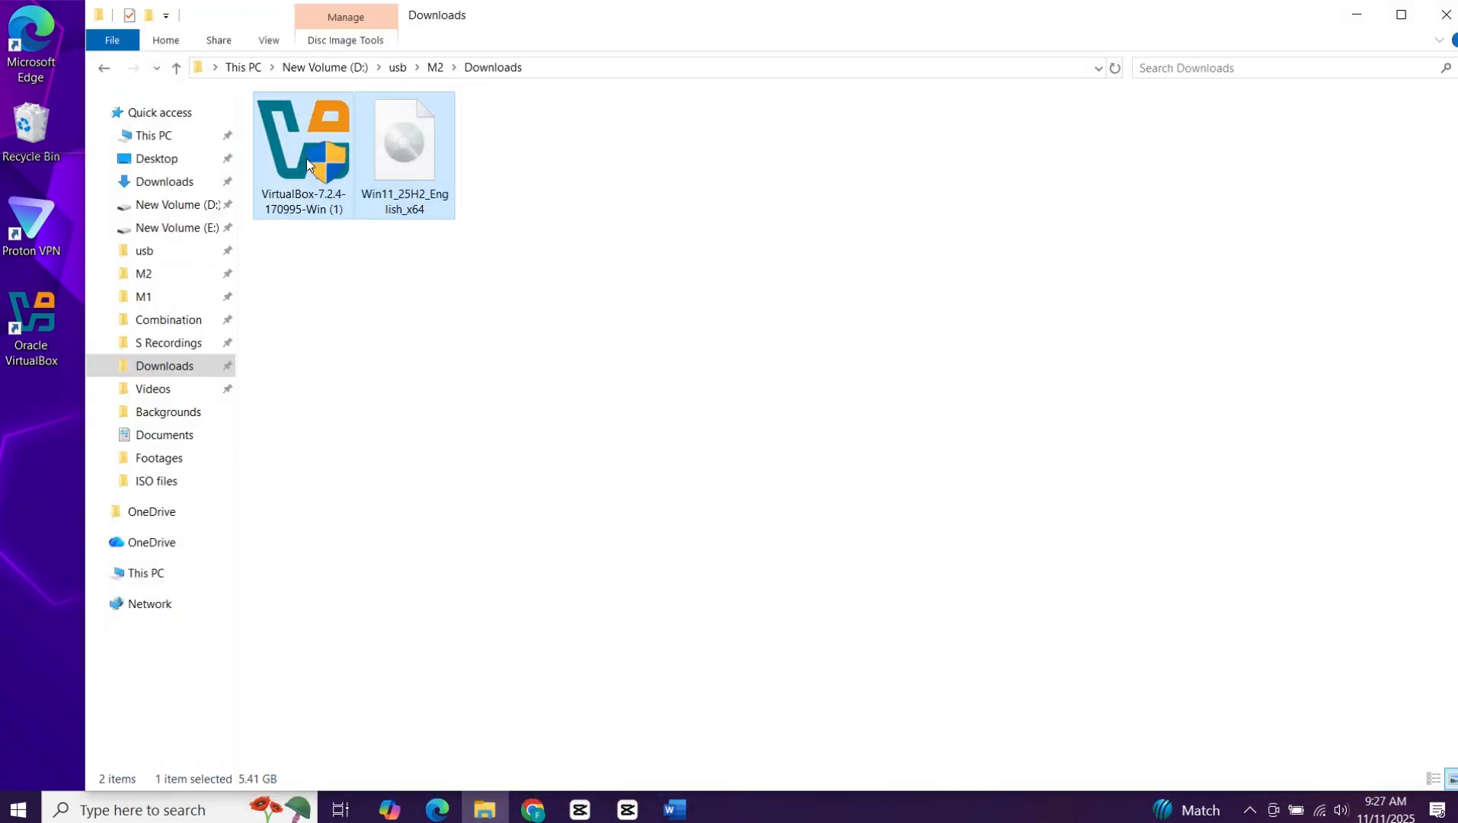
click(357, 337)
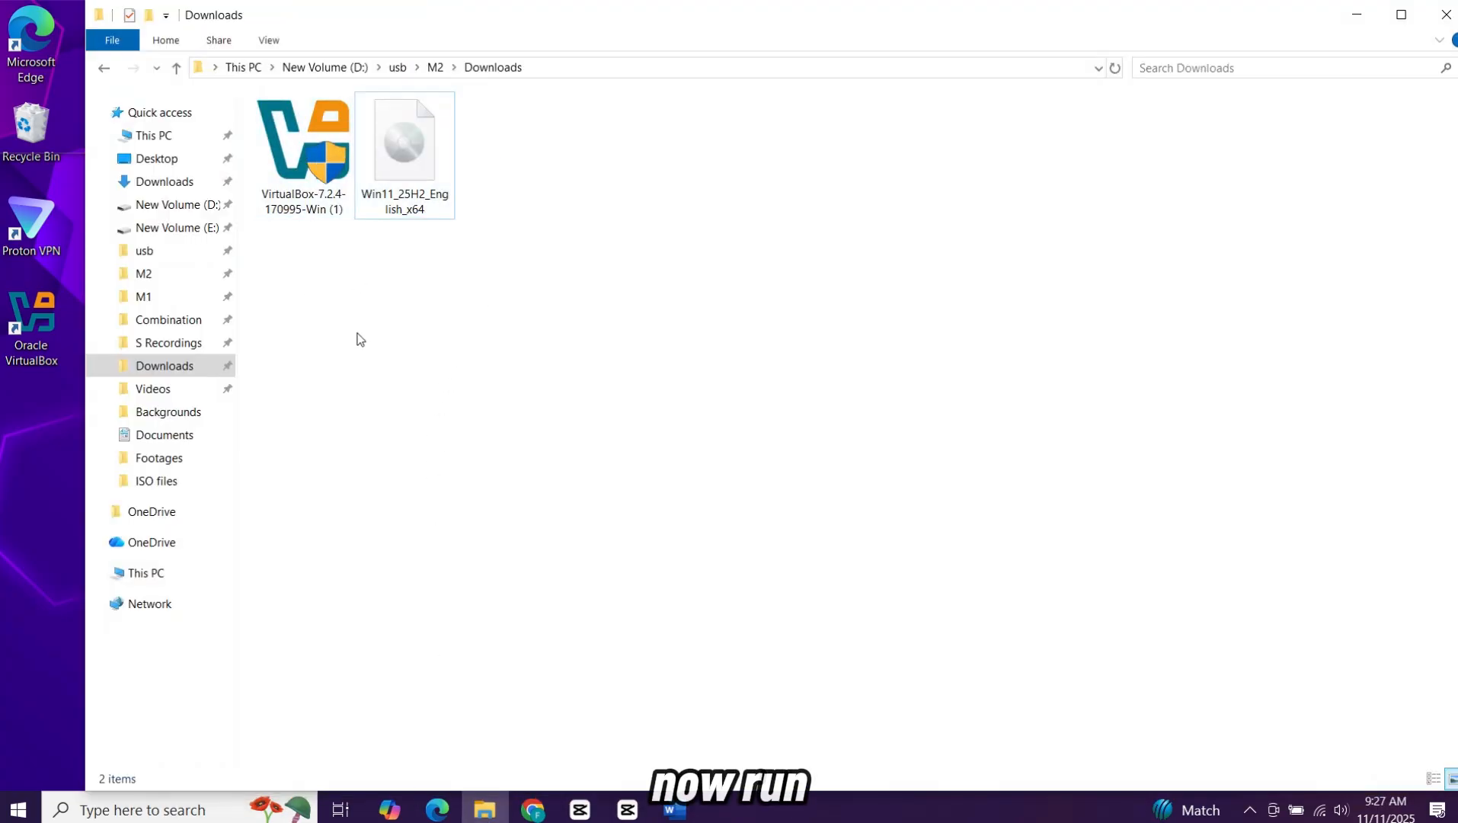
right_click(313, 152)
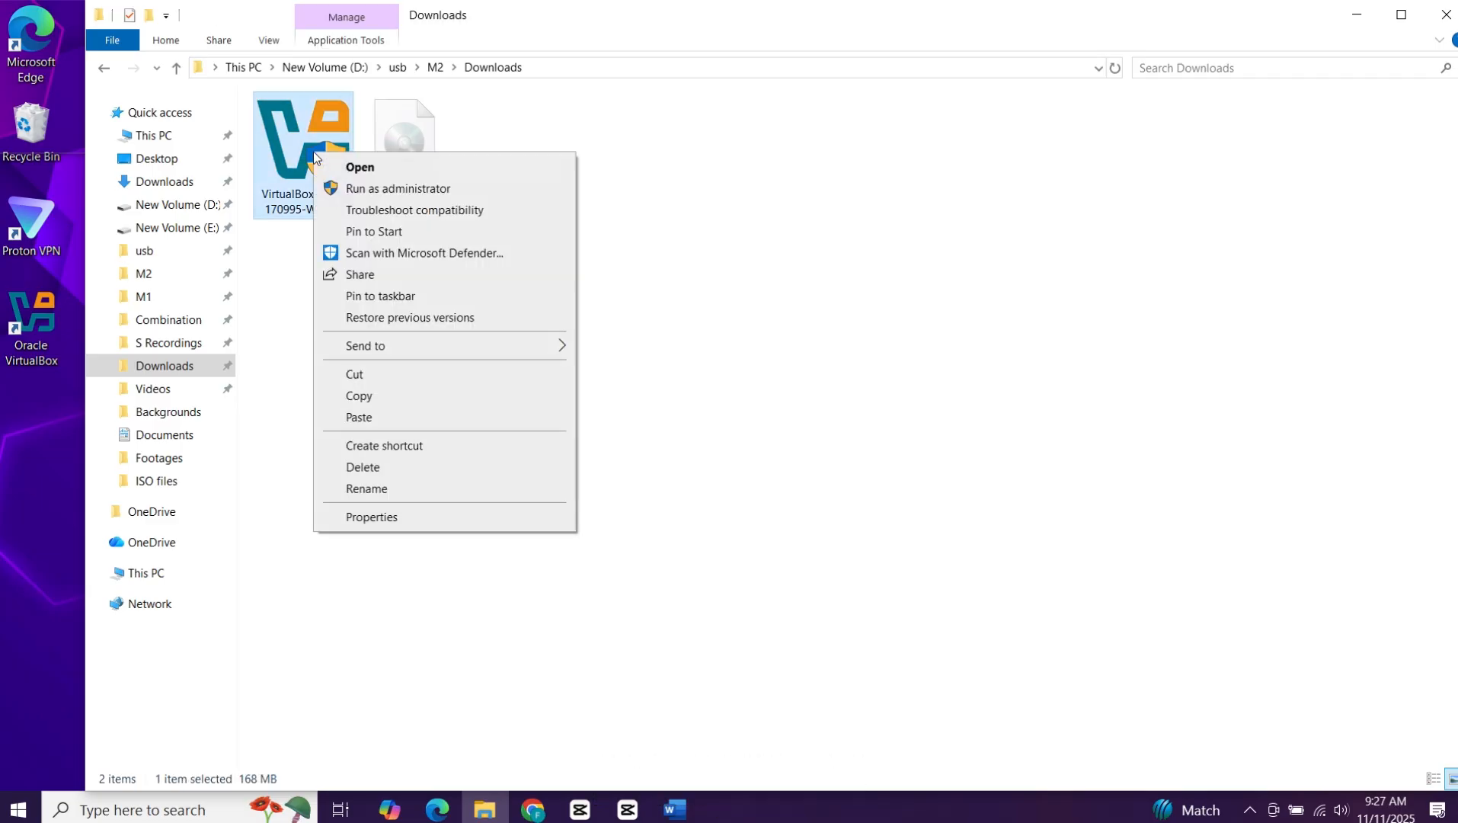
click(402, 159)
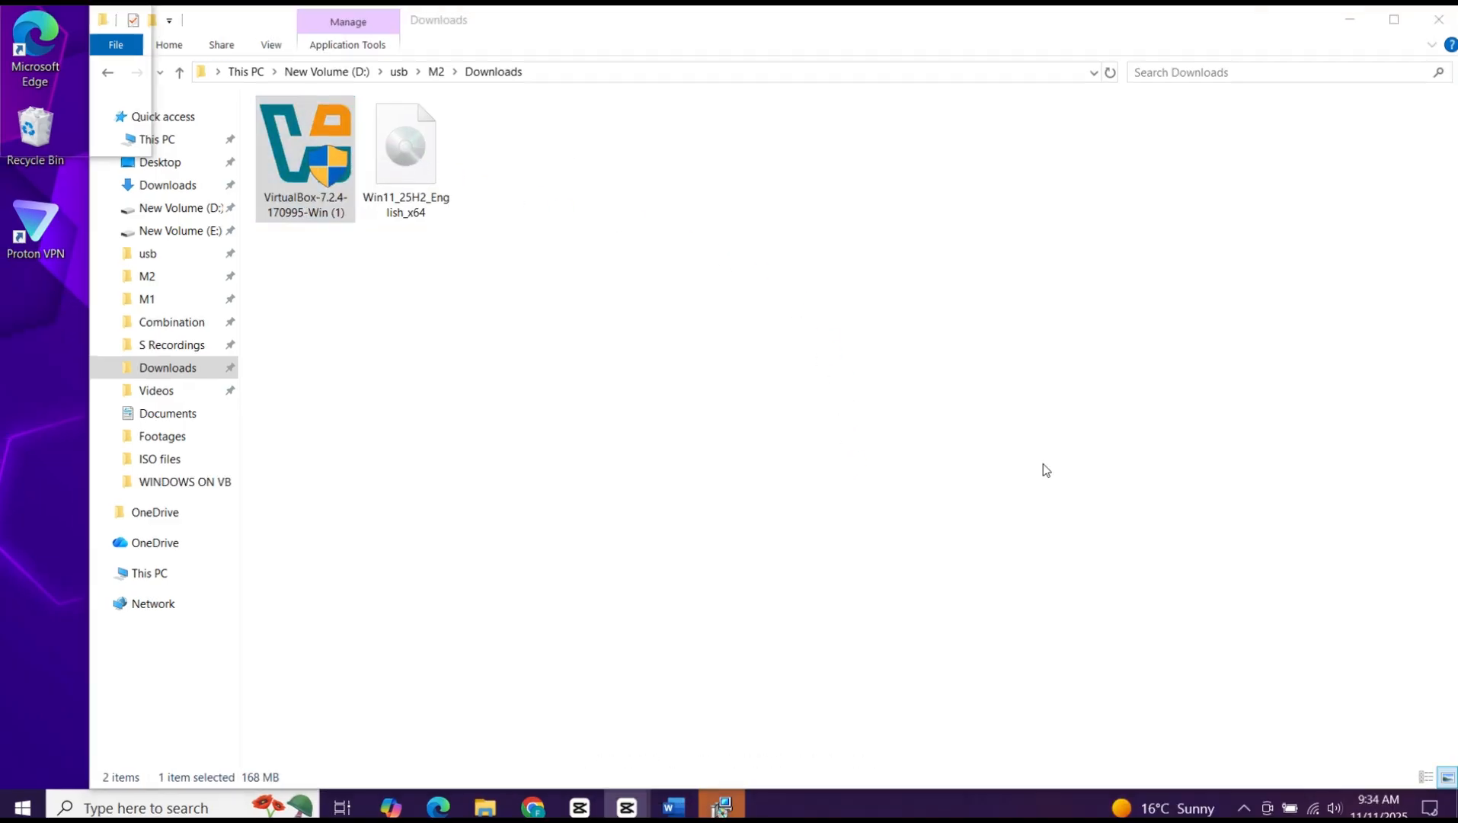
click(721, 807)
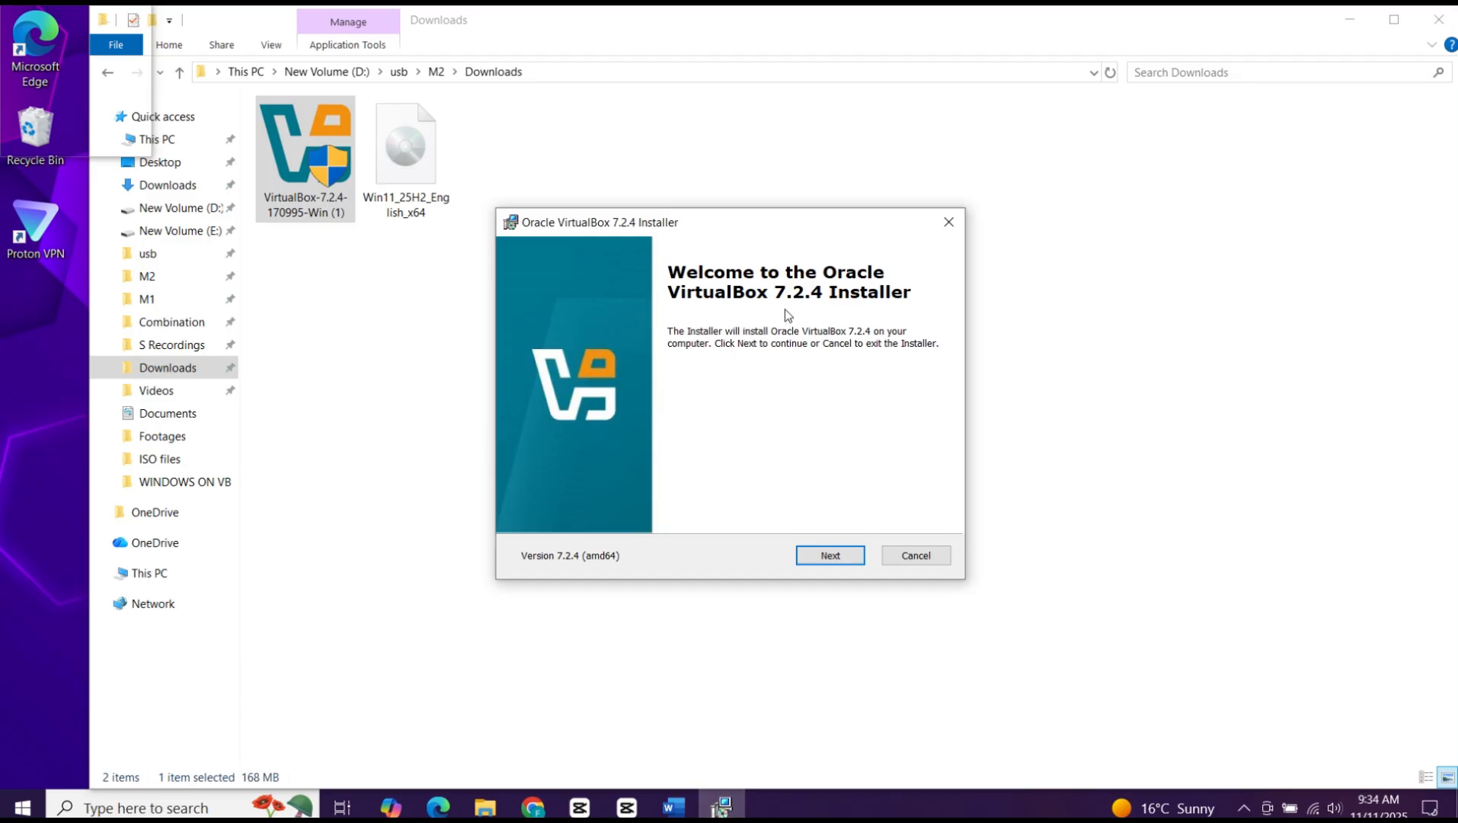
click(1348, 20)
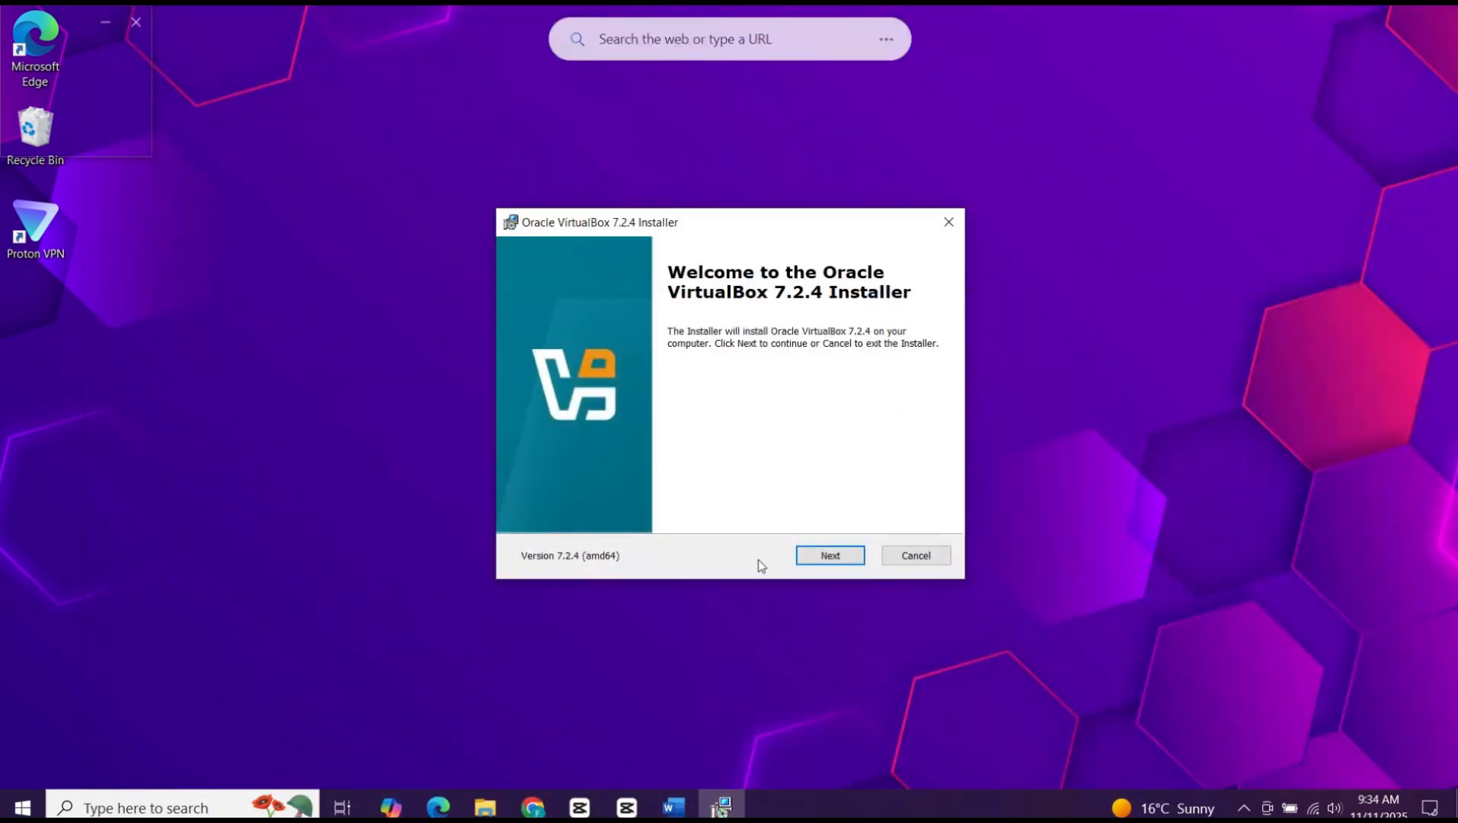
Step: Accept the VirtualBox licence agreement and keep the default features and installation folder C:\Program Files\Oracle\VirtualBox\
click(812, 562)
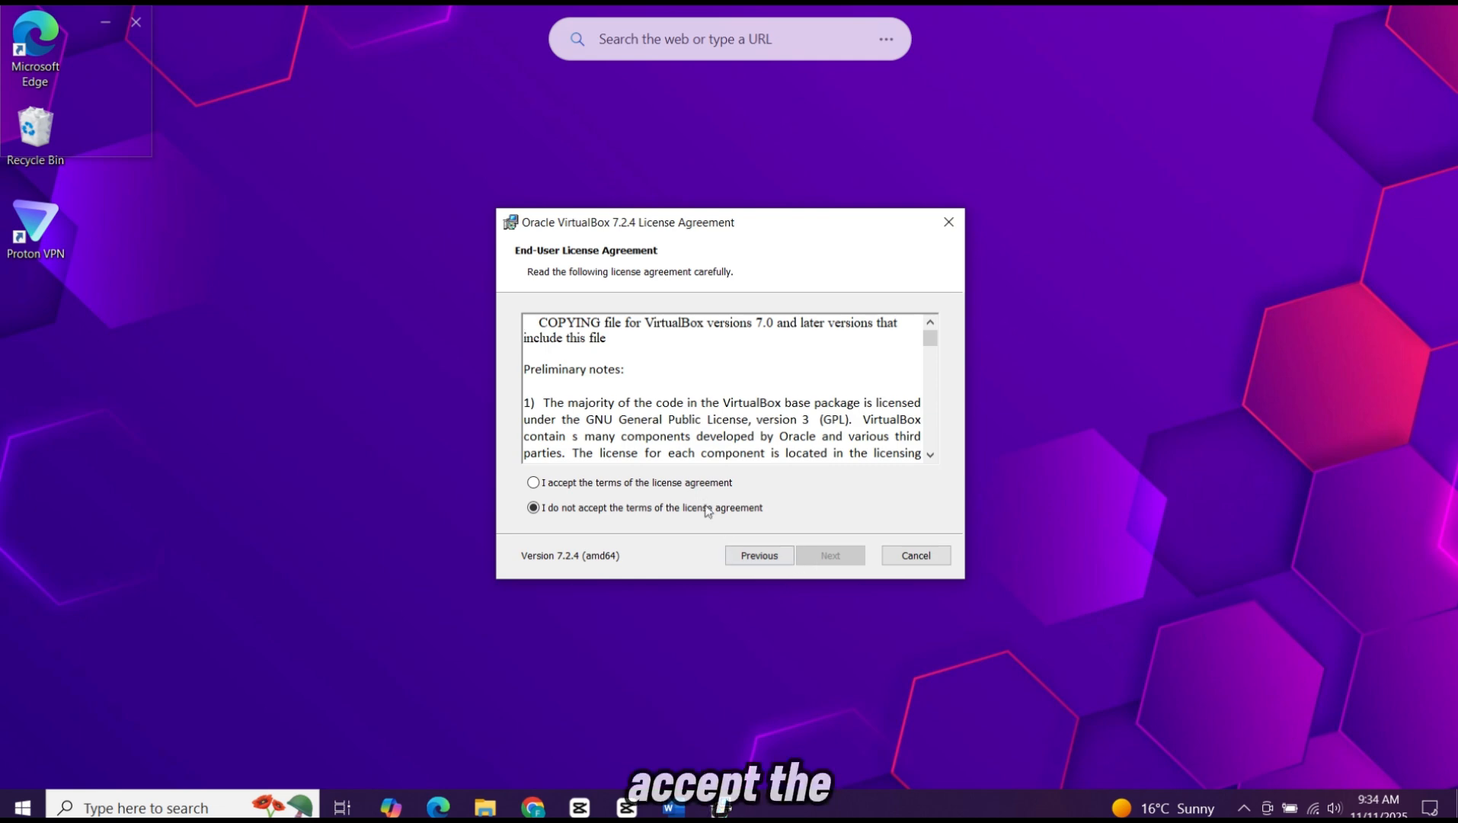
click(703, 483)
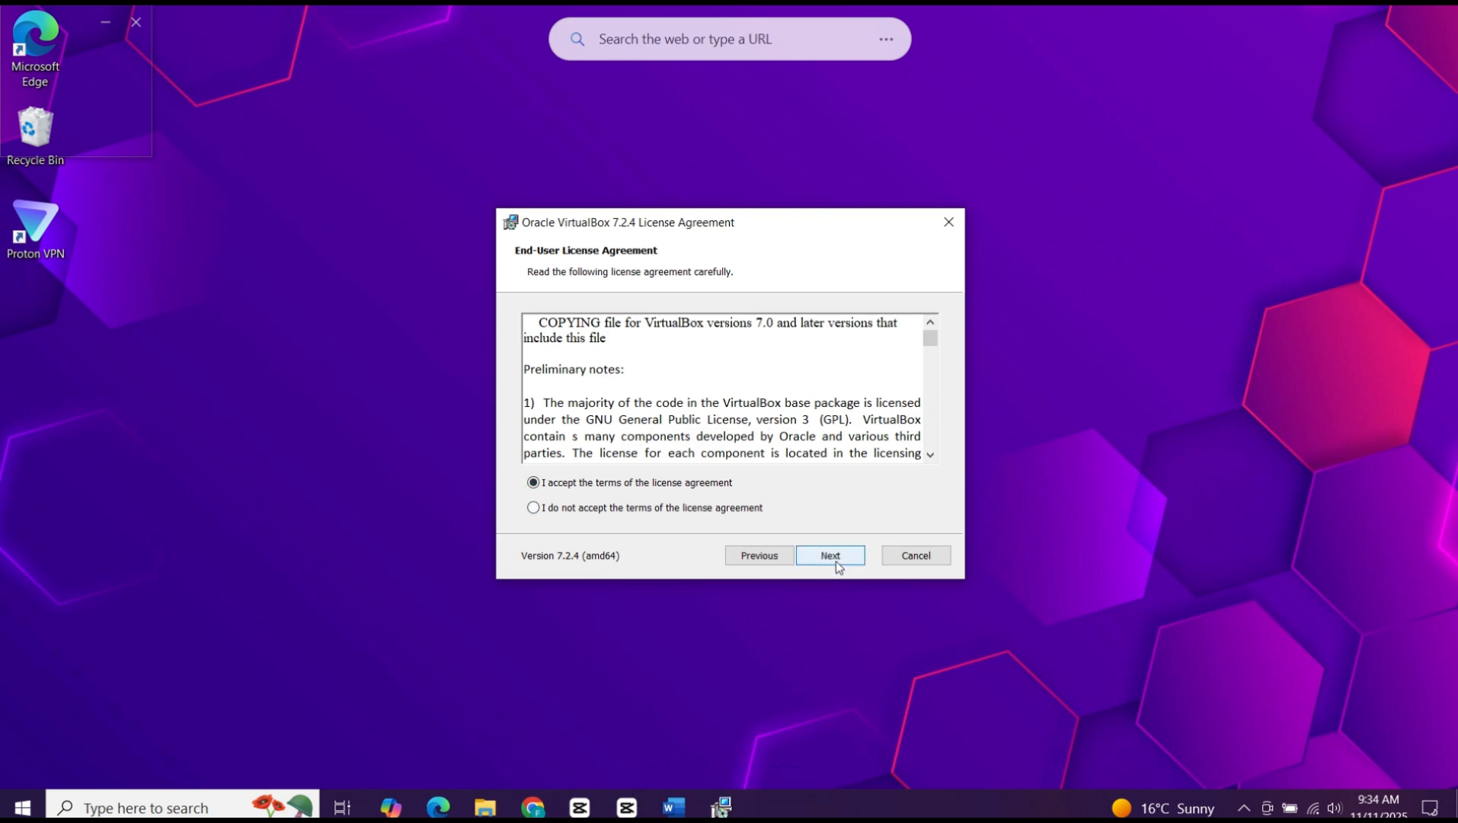
click(835, 560)
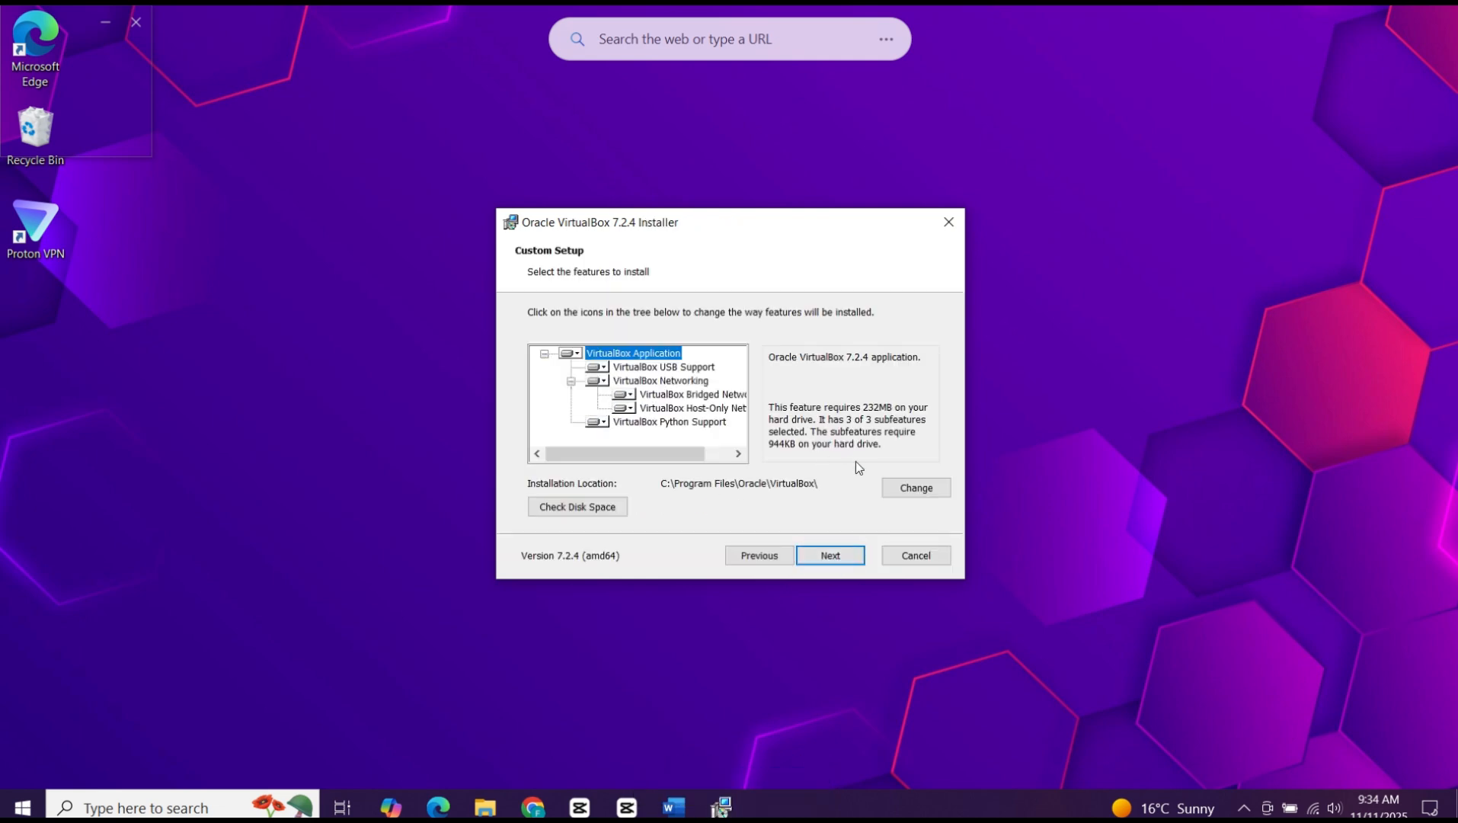
click(915, 491)
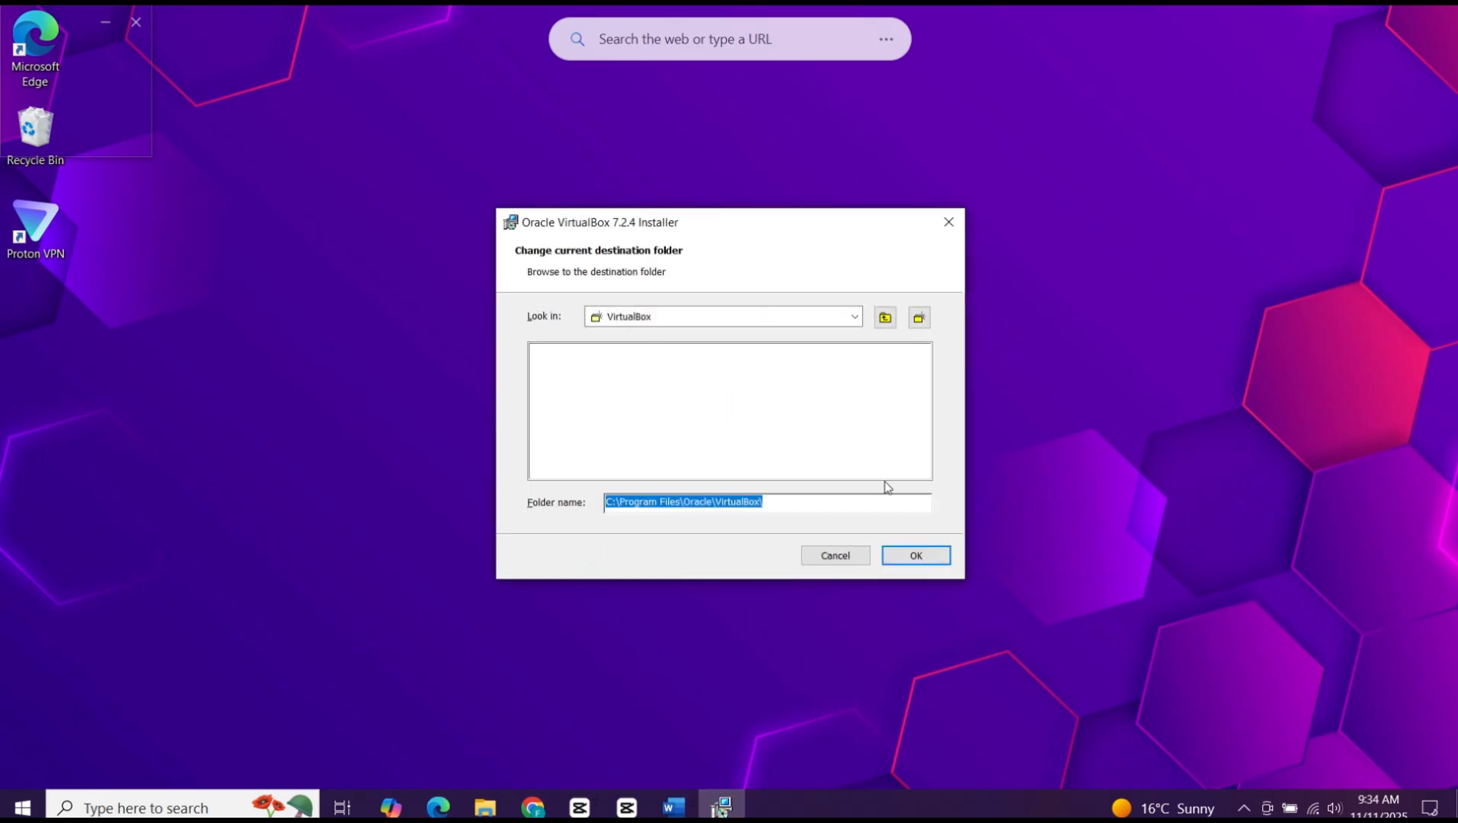
key(Return)
click(844, 555)
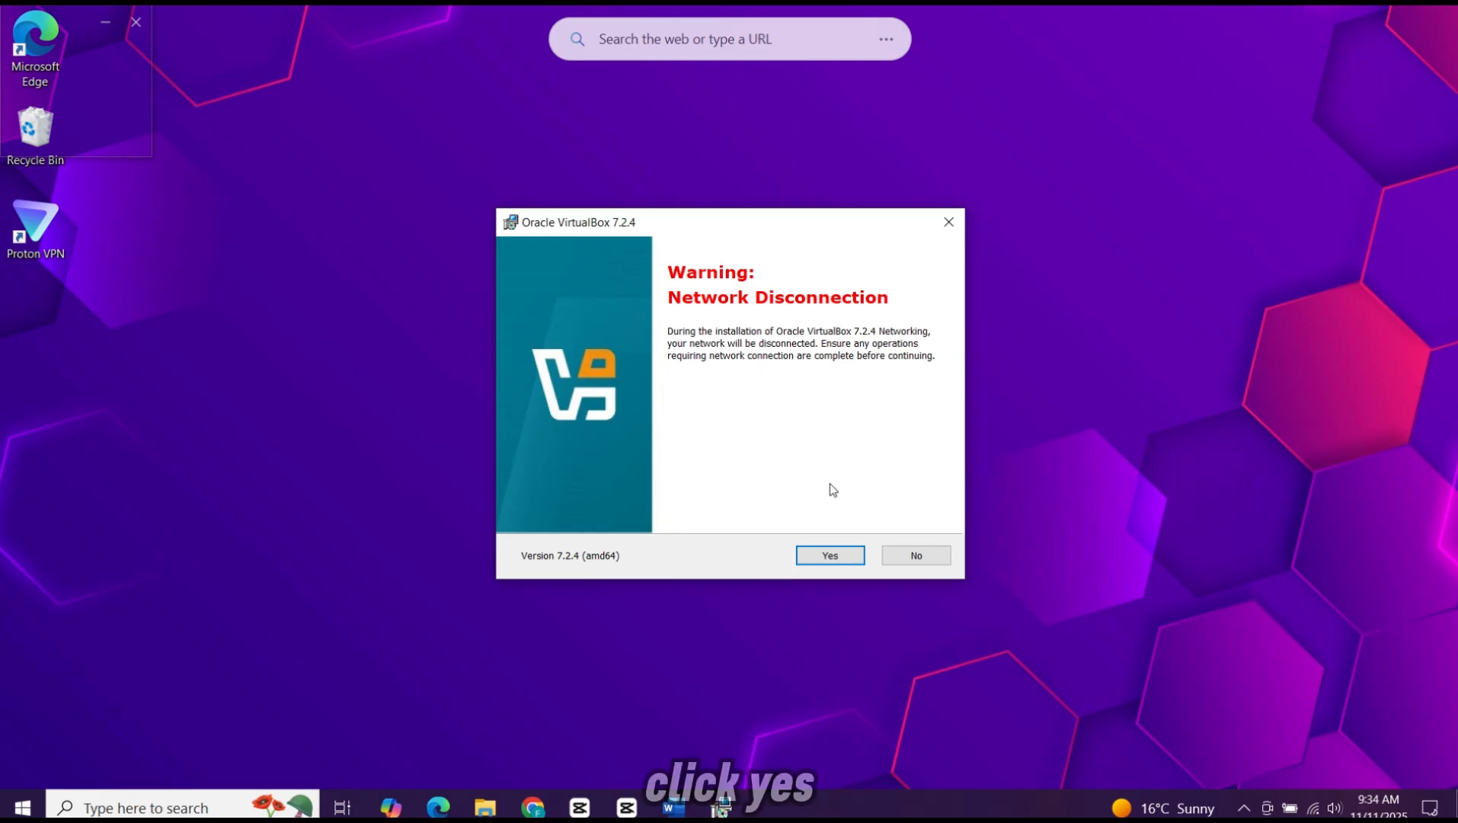
Step: Accept the network disconnection and missing dependencies warnings, and complete the VirtualBox installation with only the desktop shortcut option enabled
click(830, 556)
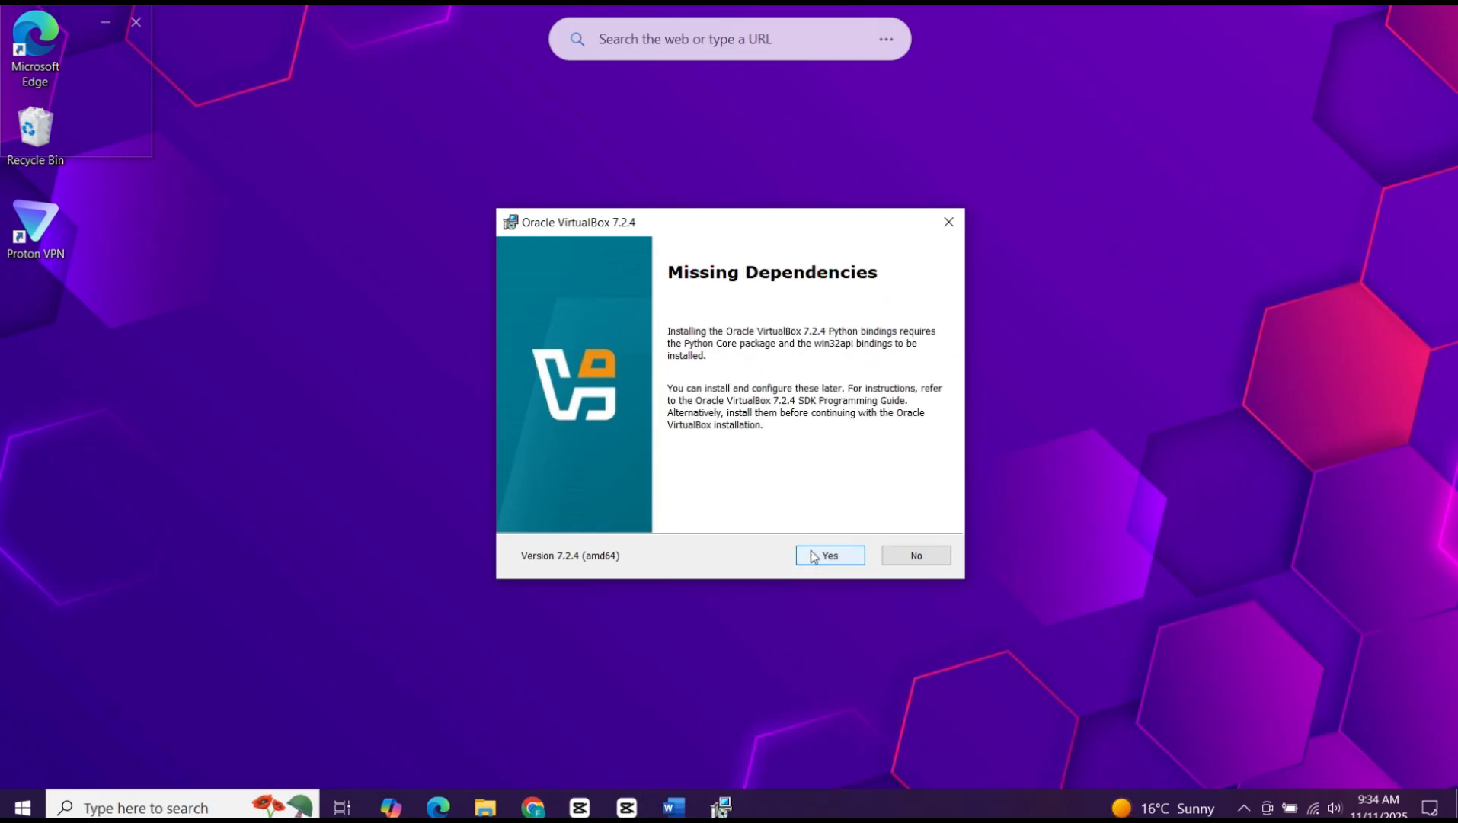
click(829, 555)
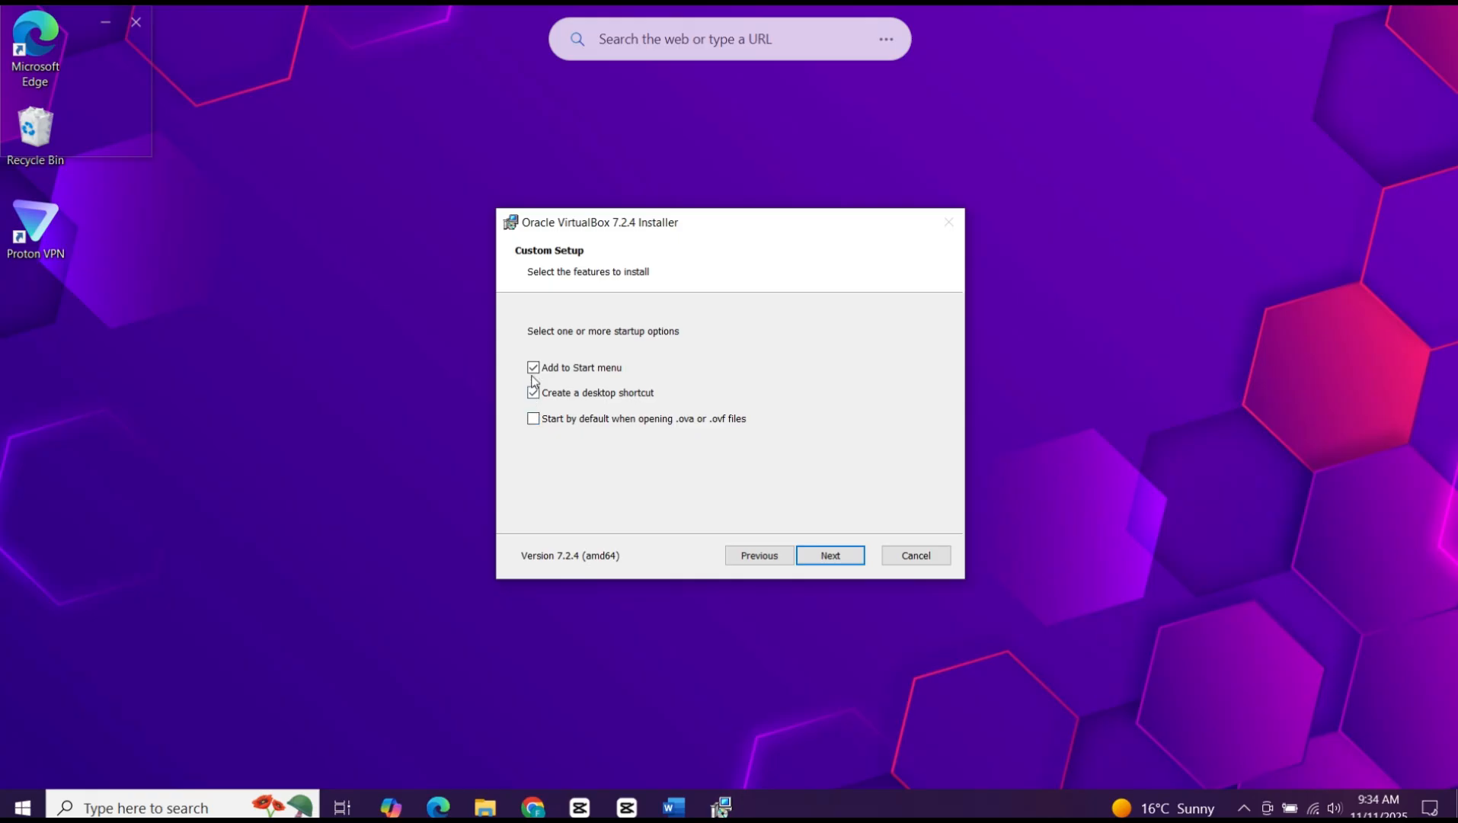
click(860, 555)
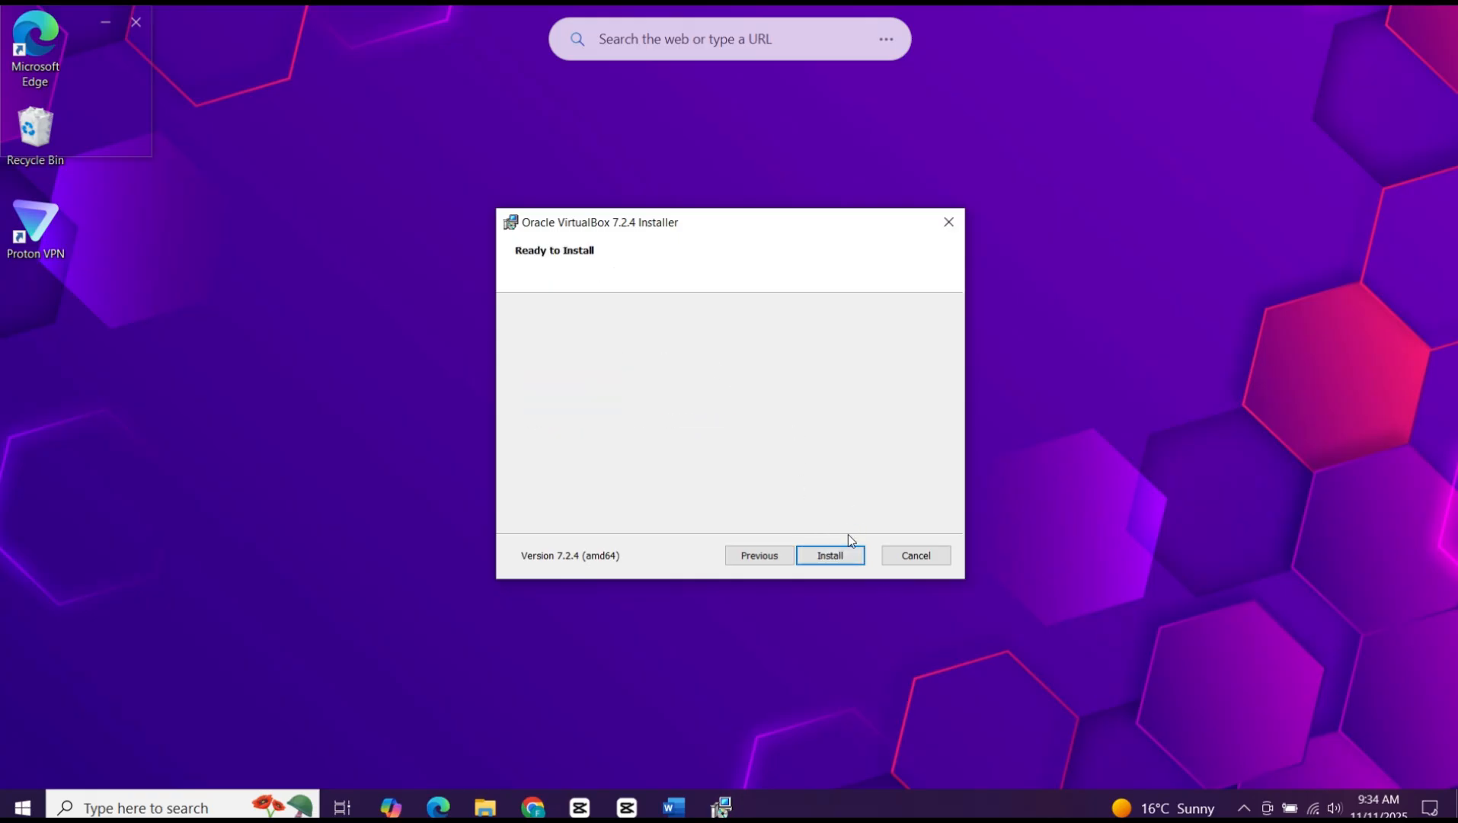
click(846, 559)
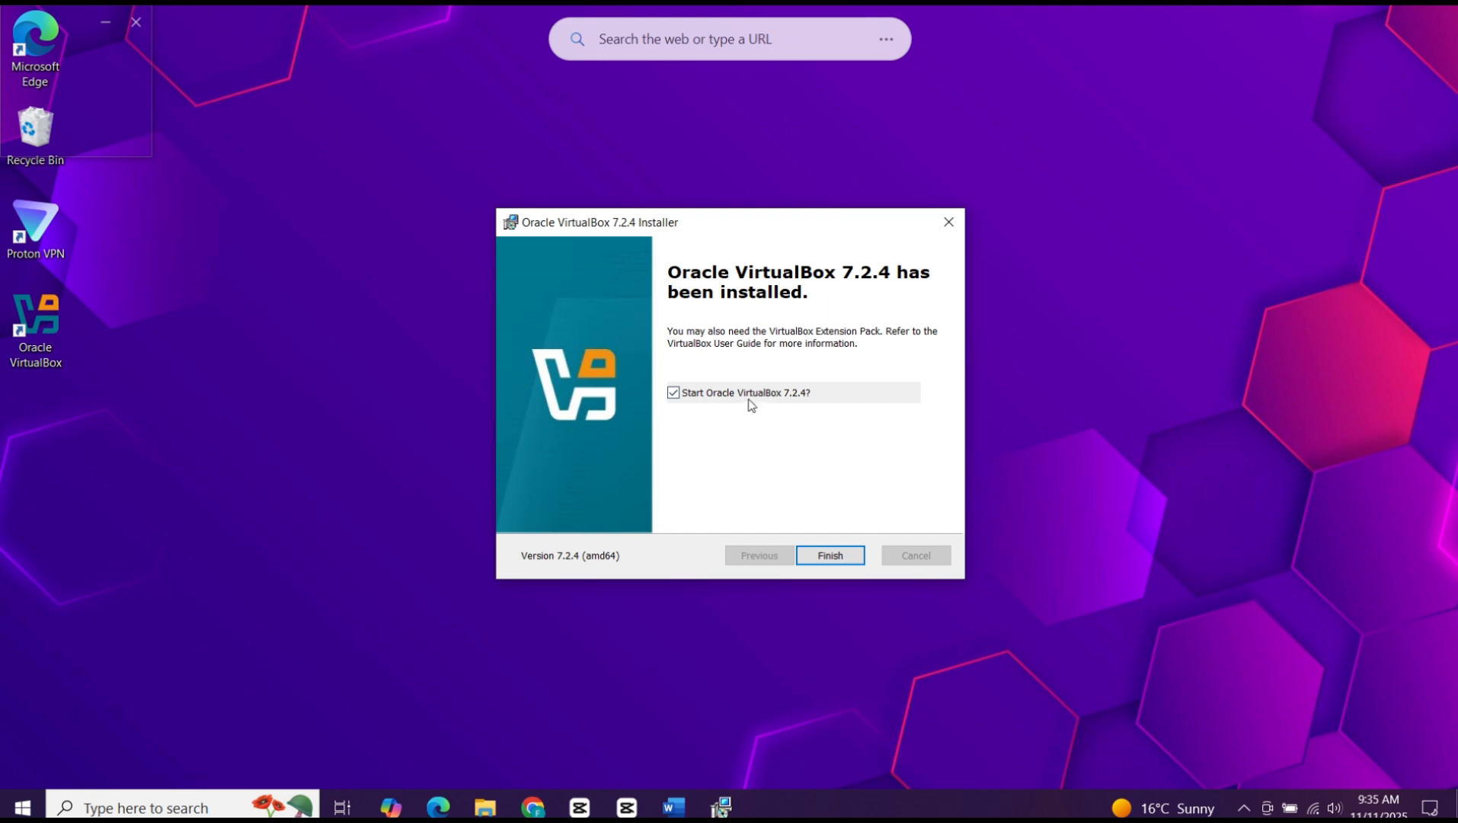
click(847, 556)
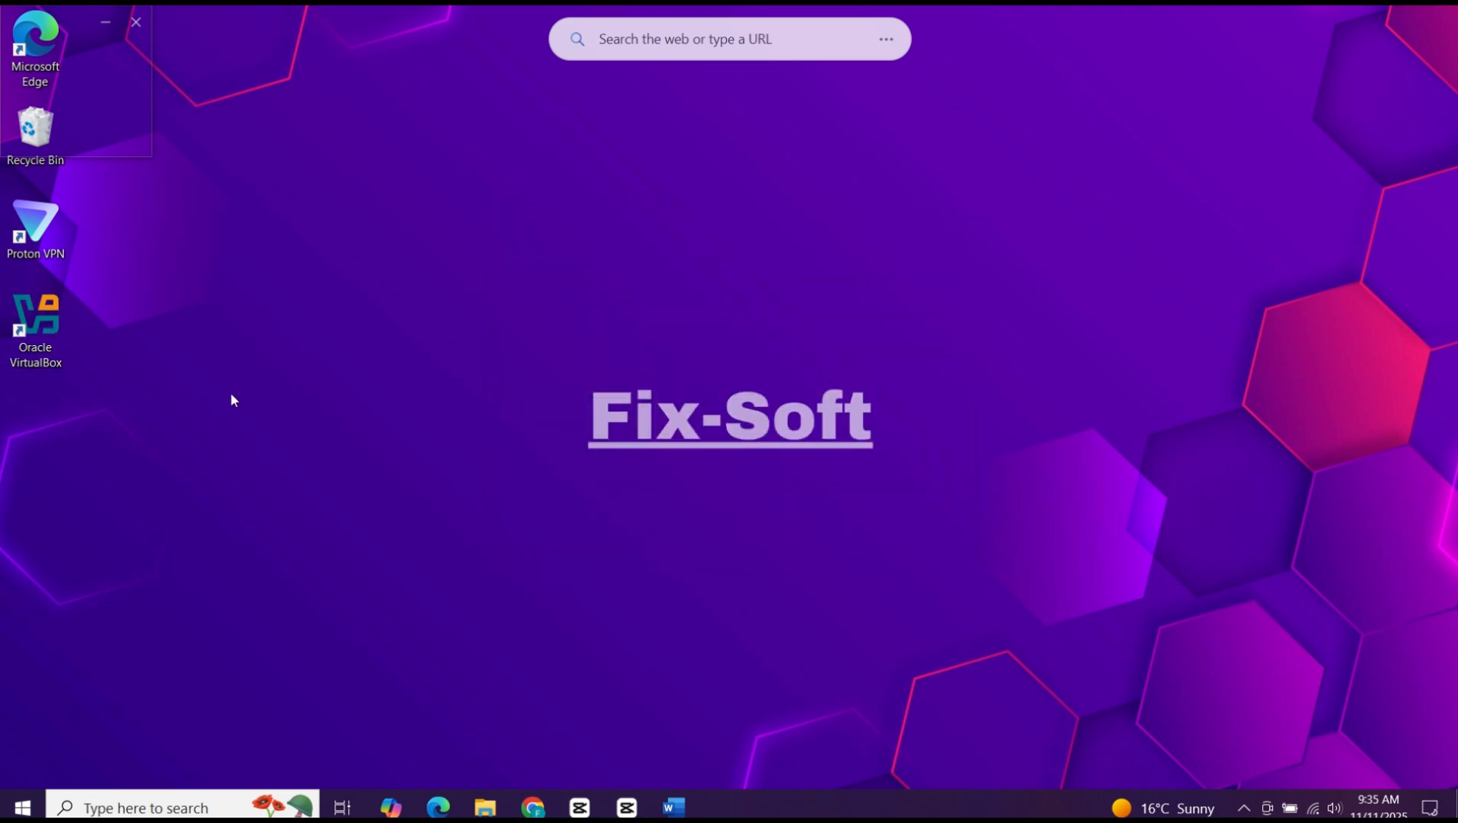
Step: Launch Oracle VirtualBox from the desktop and start a new virtual machine named Windows11
right_click(38, 321)
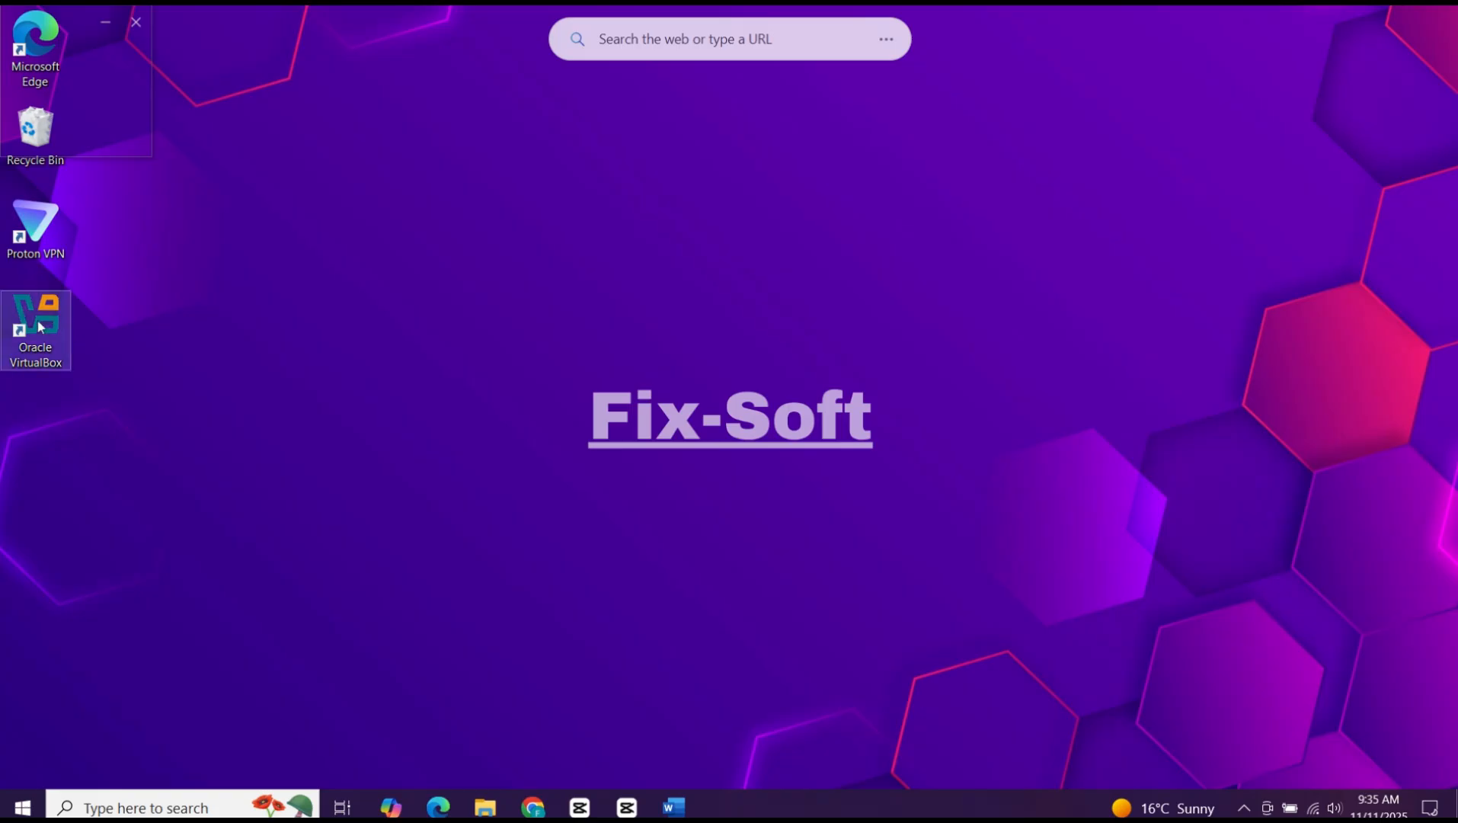
click(160, 336)
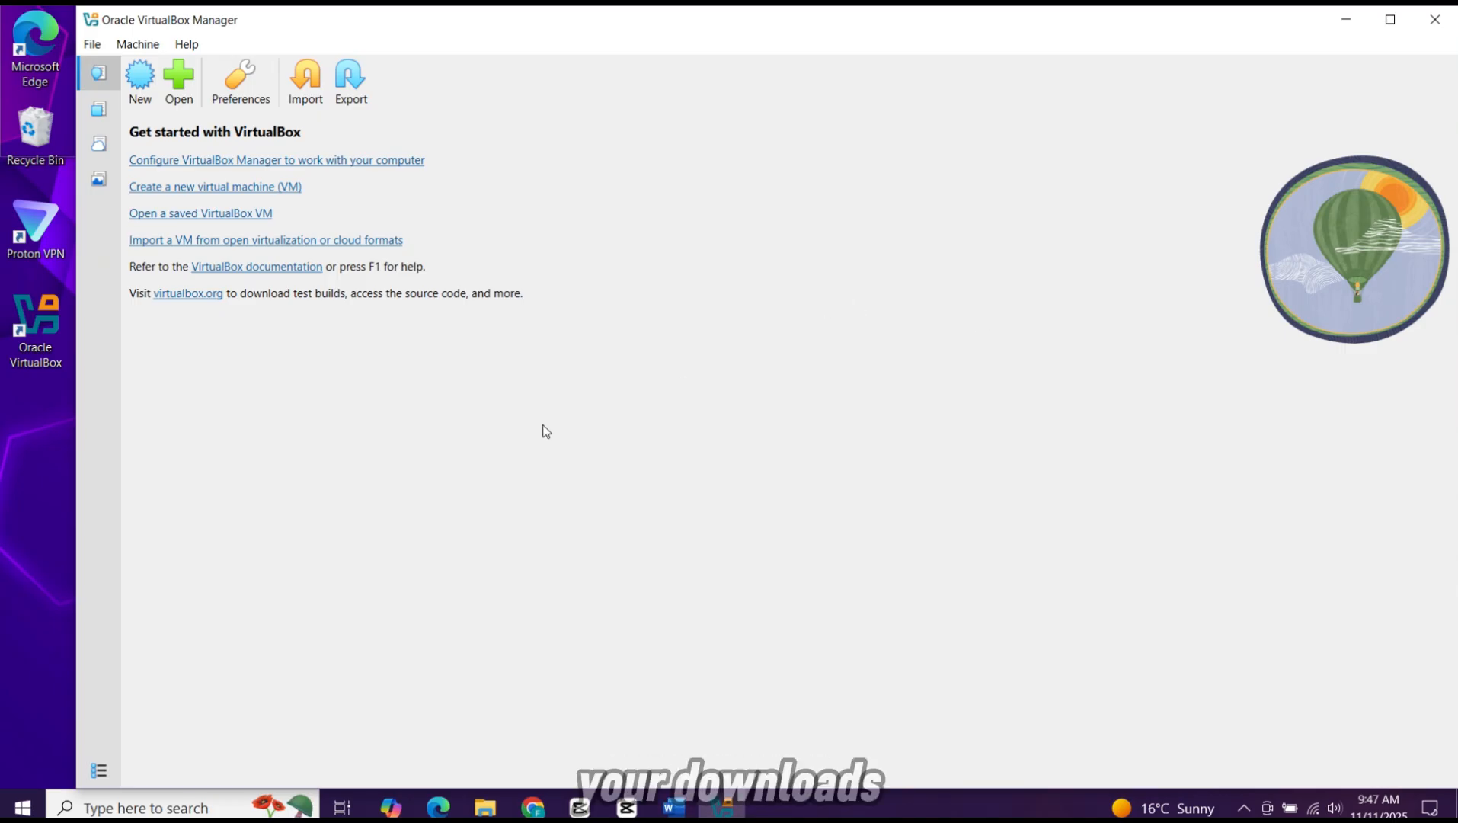
click(149, 83)
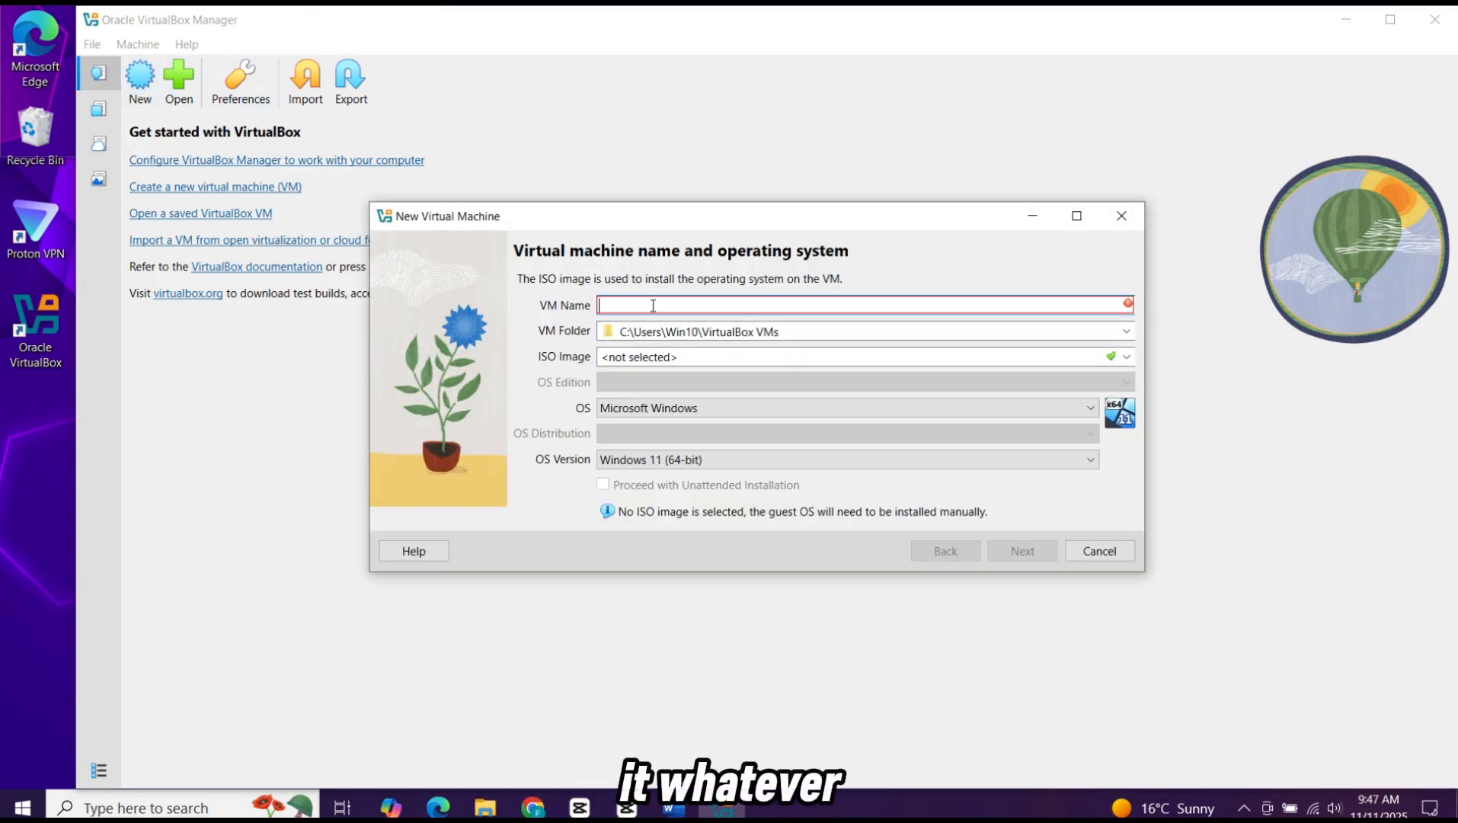
text(Windows11)
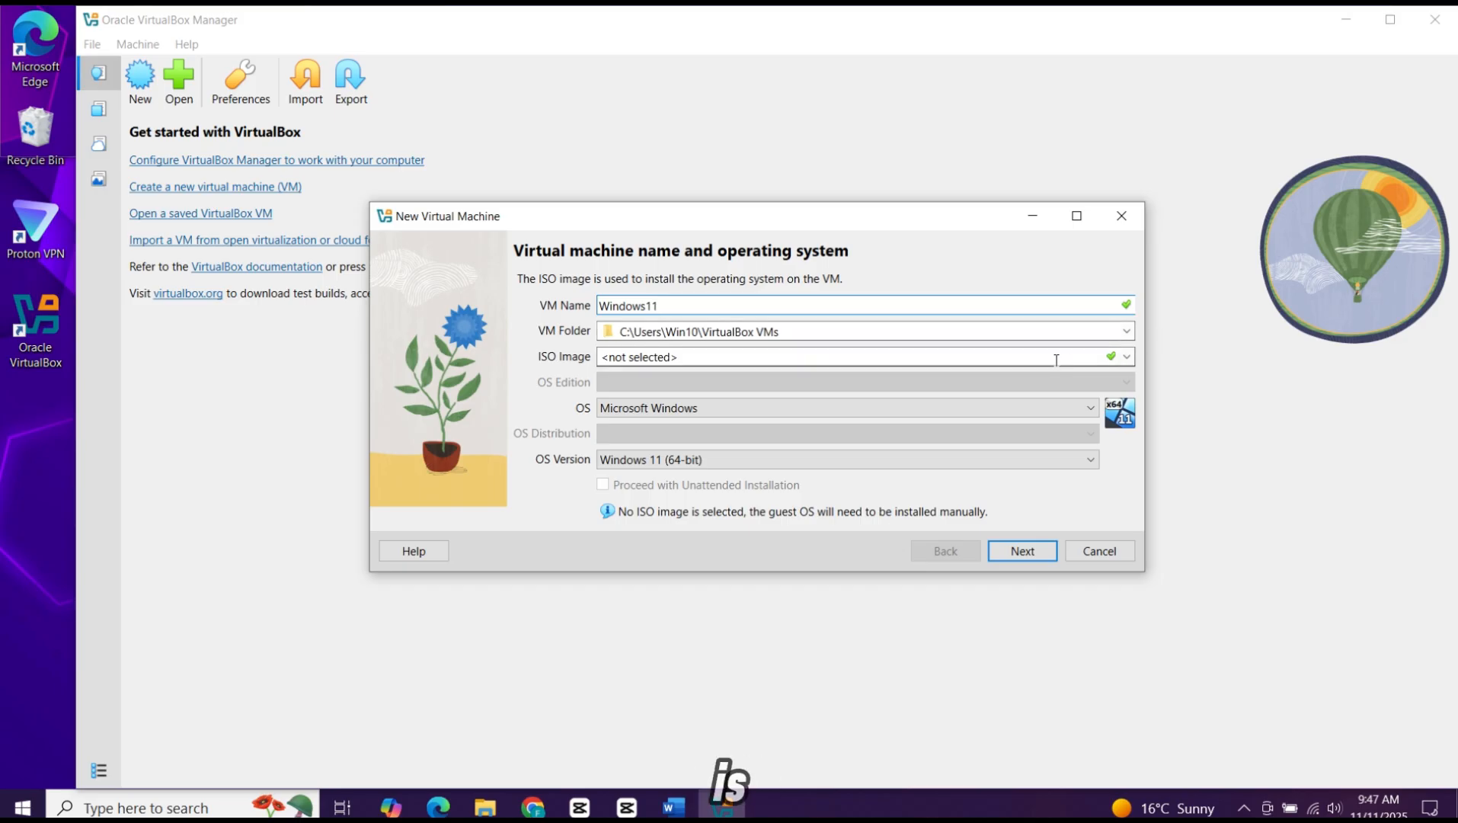
Step: Set the virtual machine's folder to E:\New folder (2)
click(1126, 331)
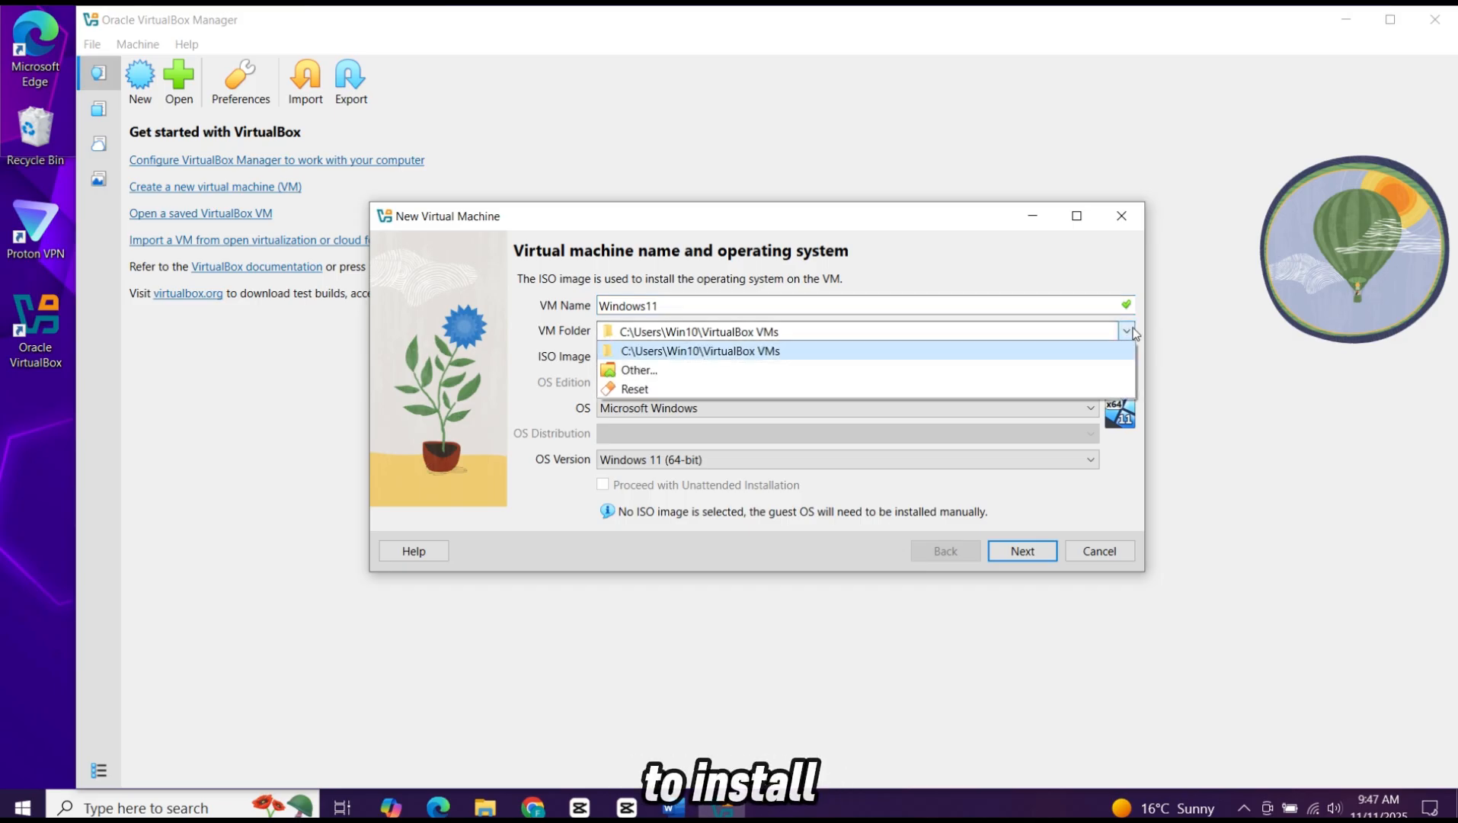
click(788, 373)
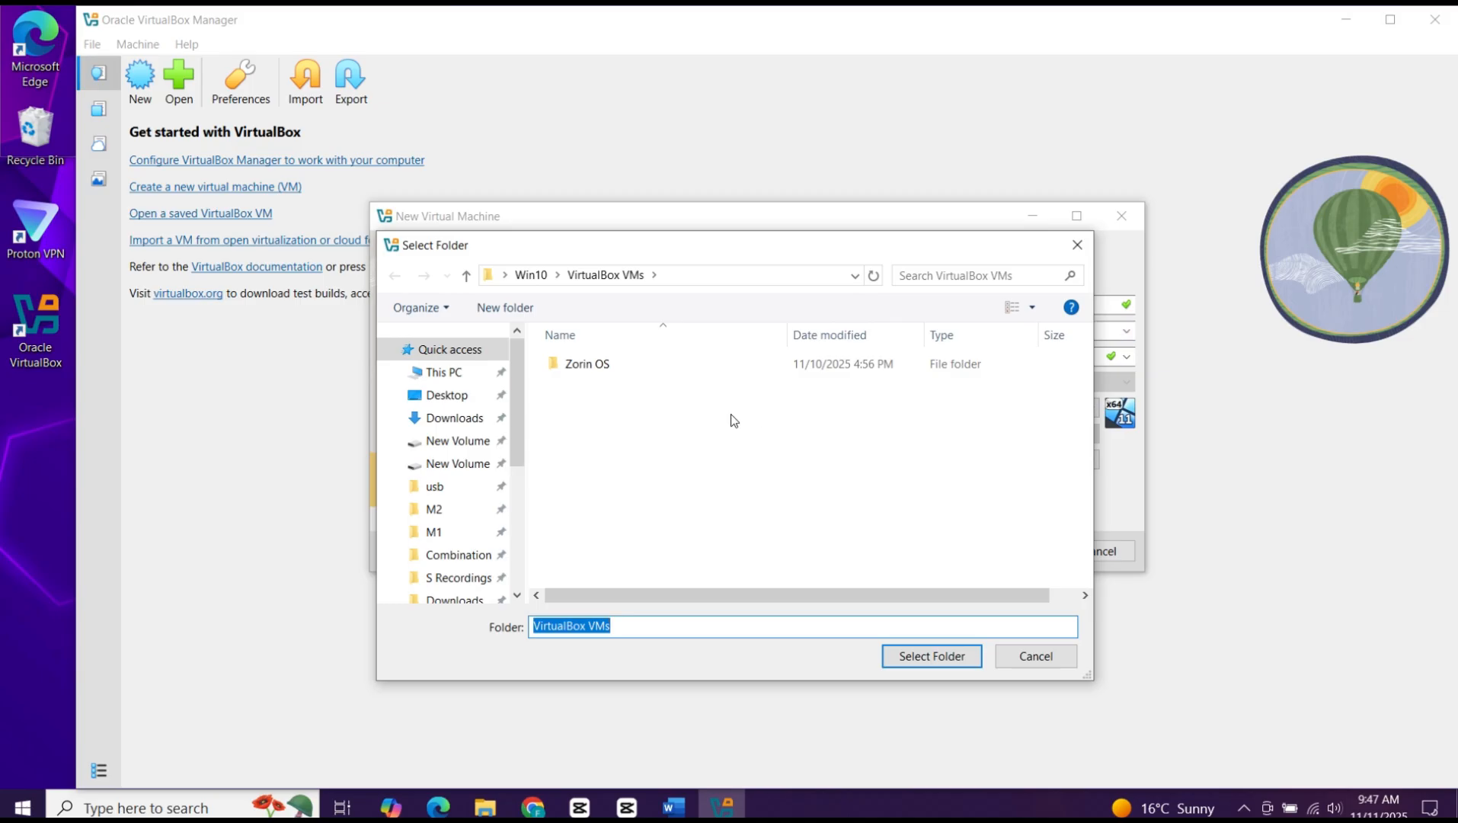
click(462, 449)
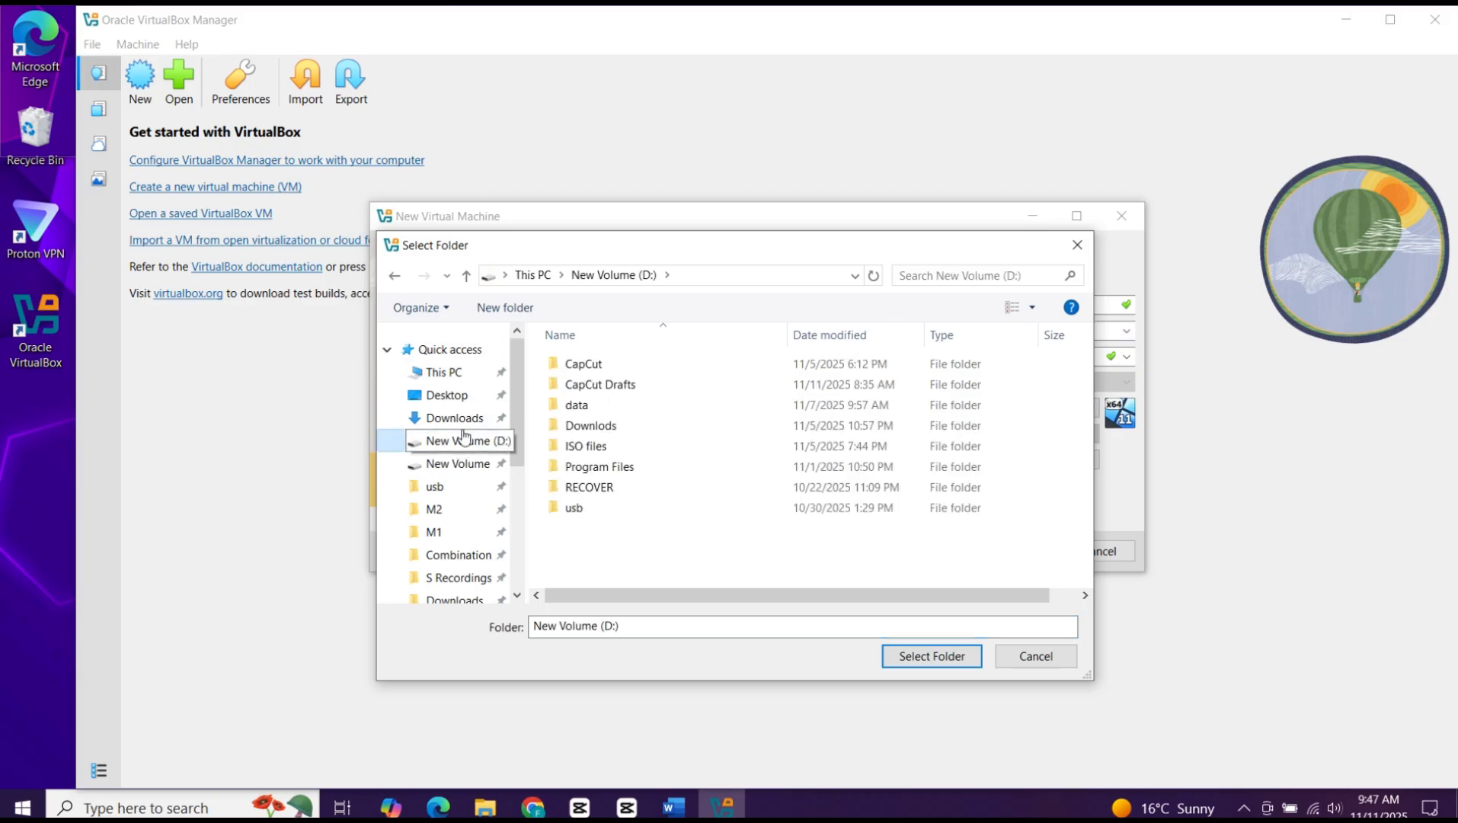
click(462, 463)
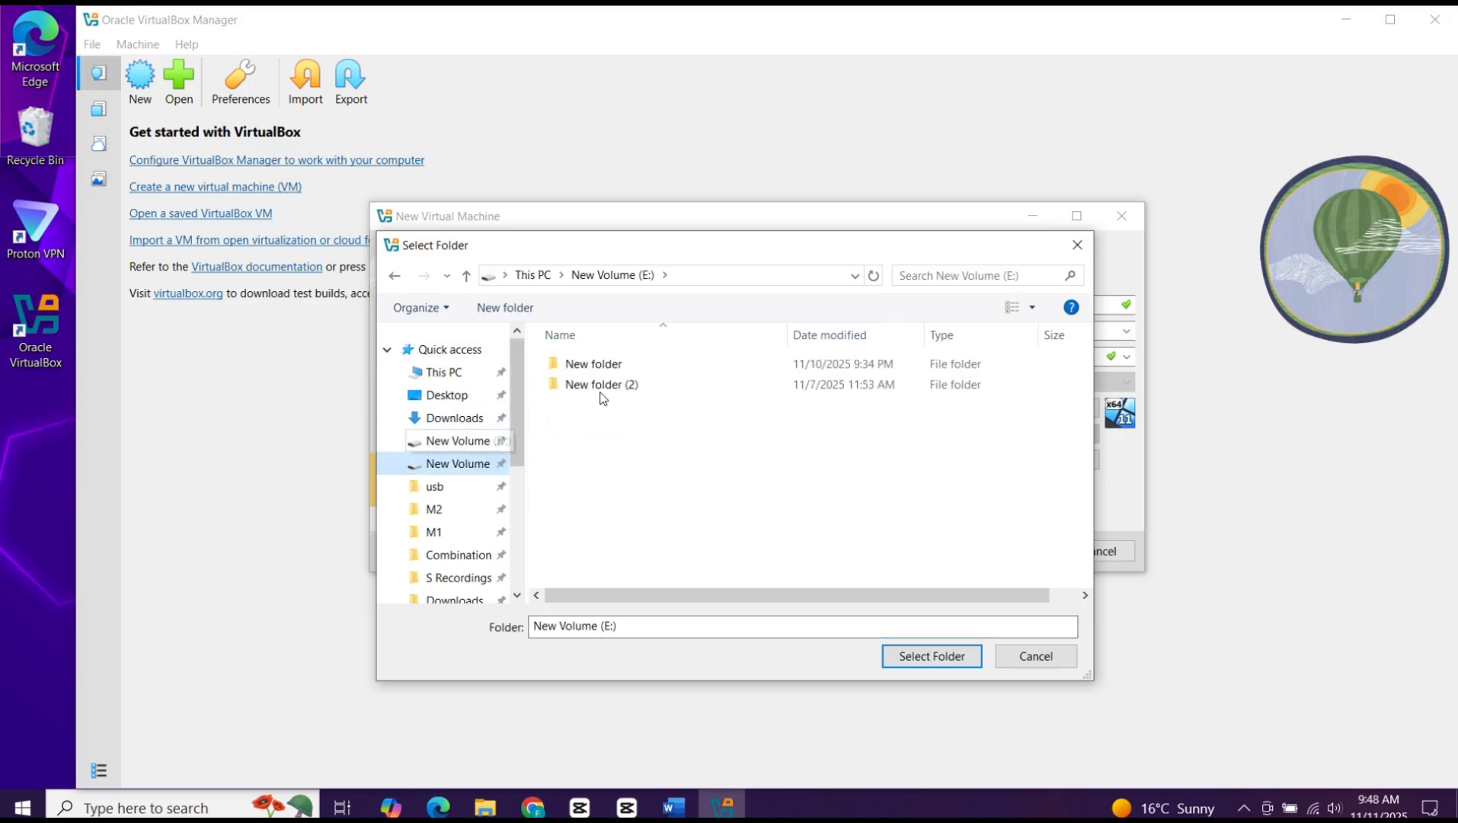
click(627, 392)
click(885, 659)
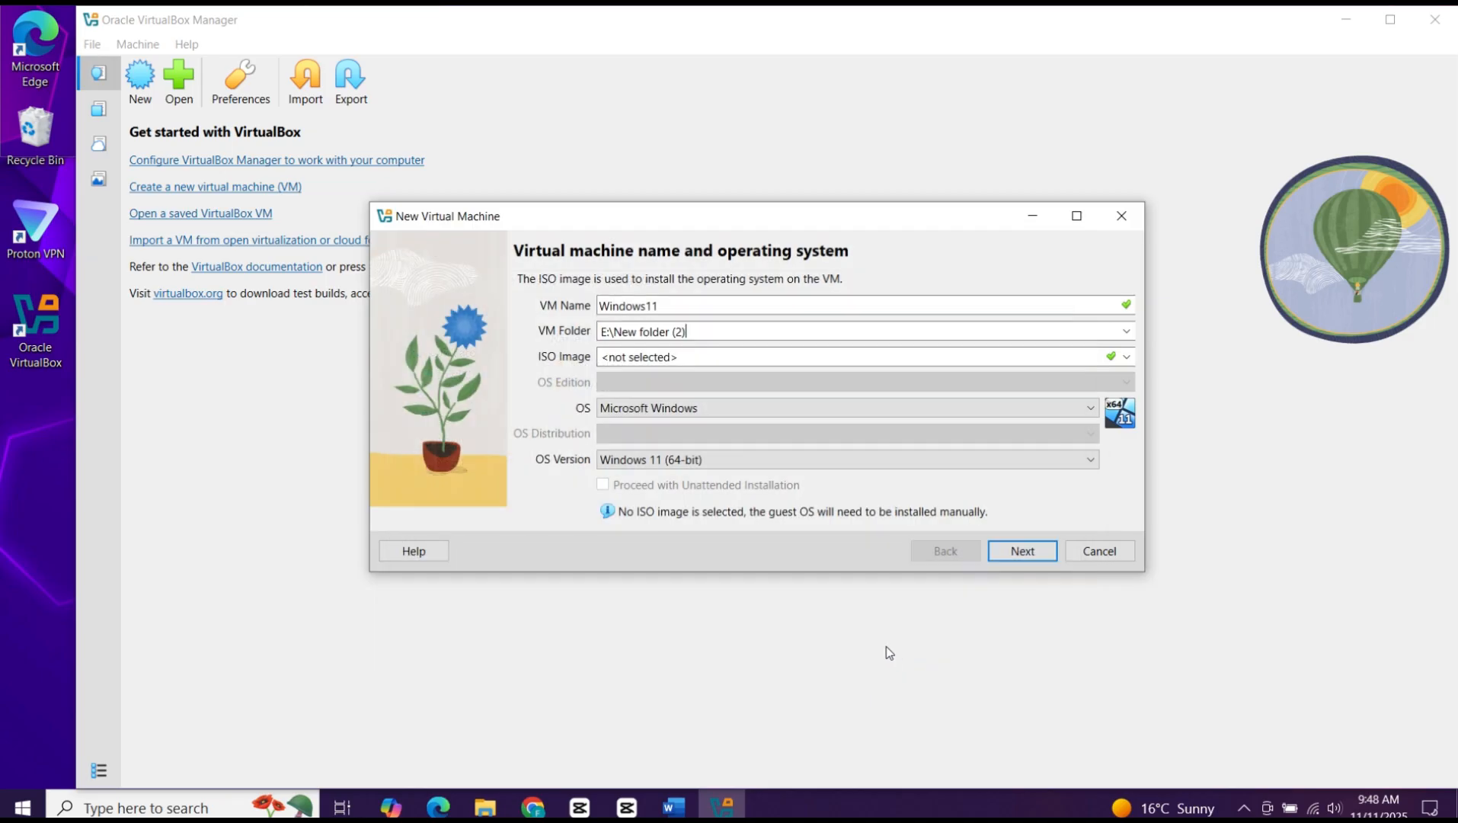
Step: Select Win11_25H2_English_x64.iso from D:\usb\M2\Downloads as the ISO image and continue to the unattended installation setup
click(1126, 356)
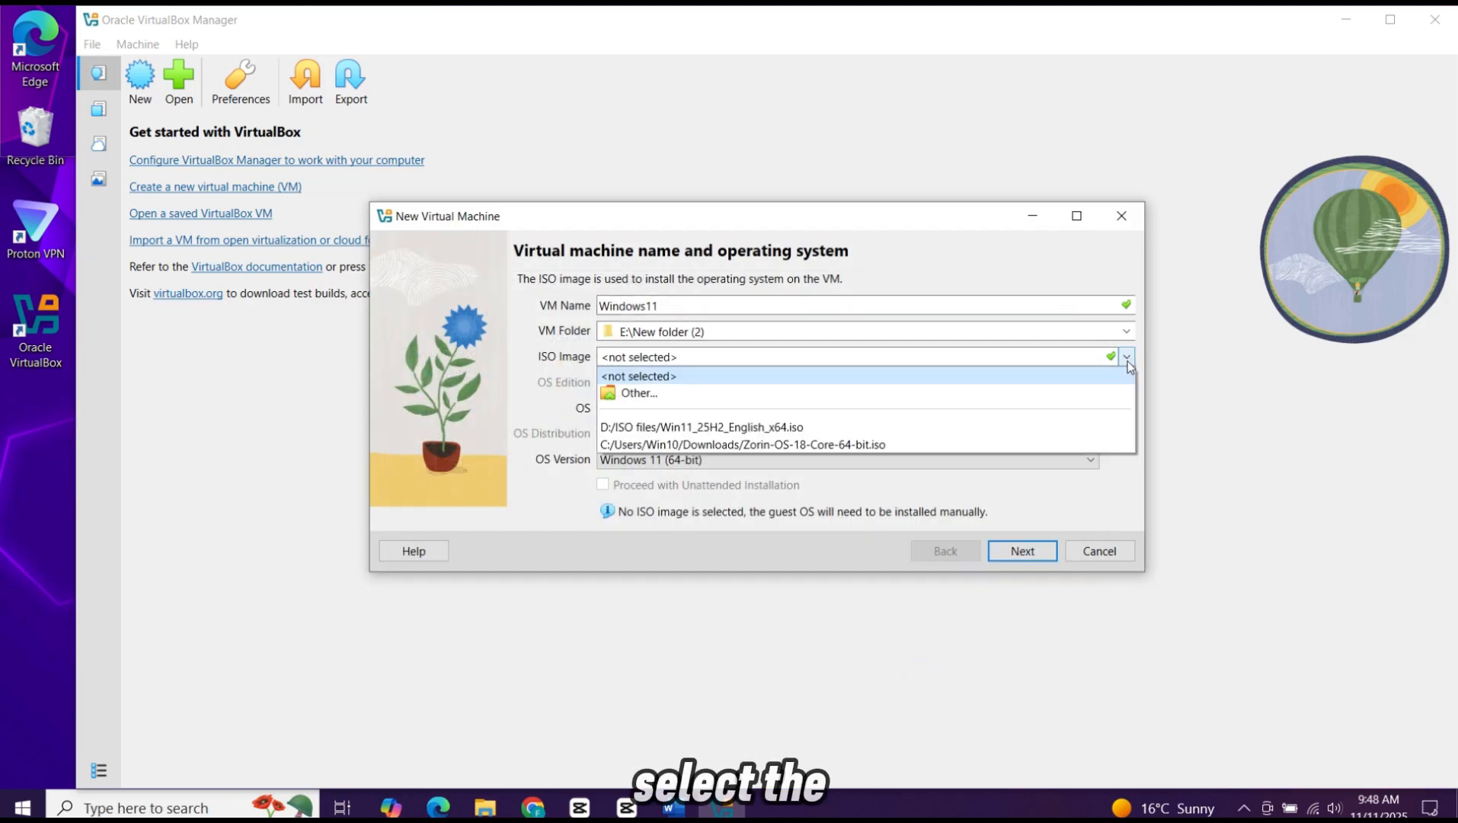
click(804, 391)
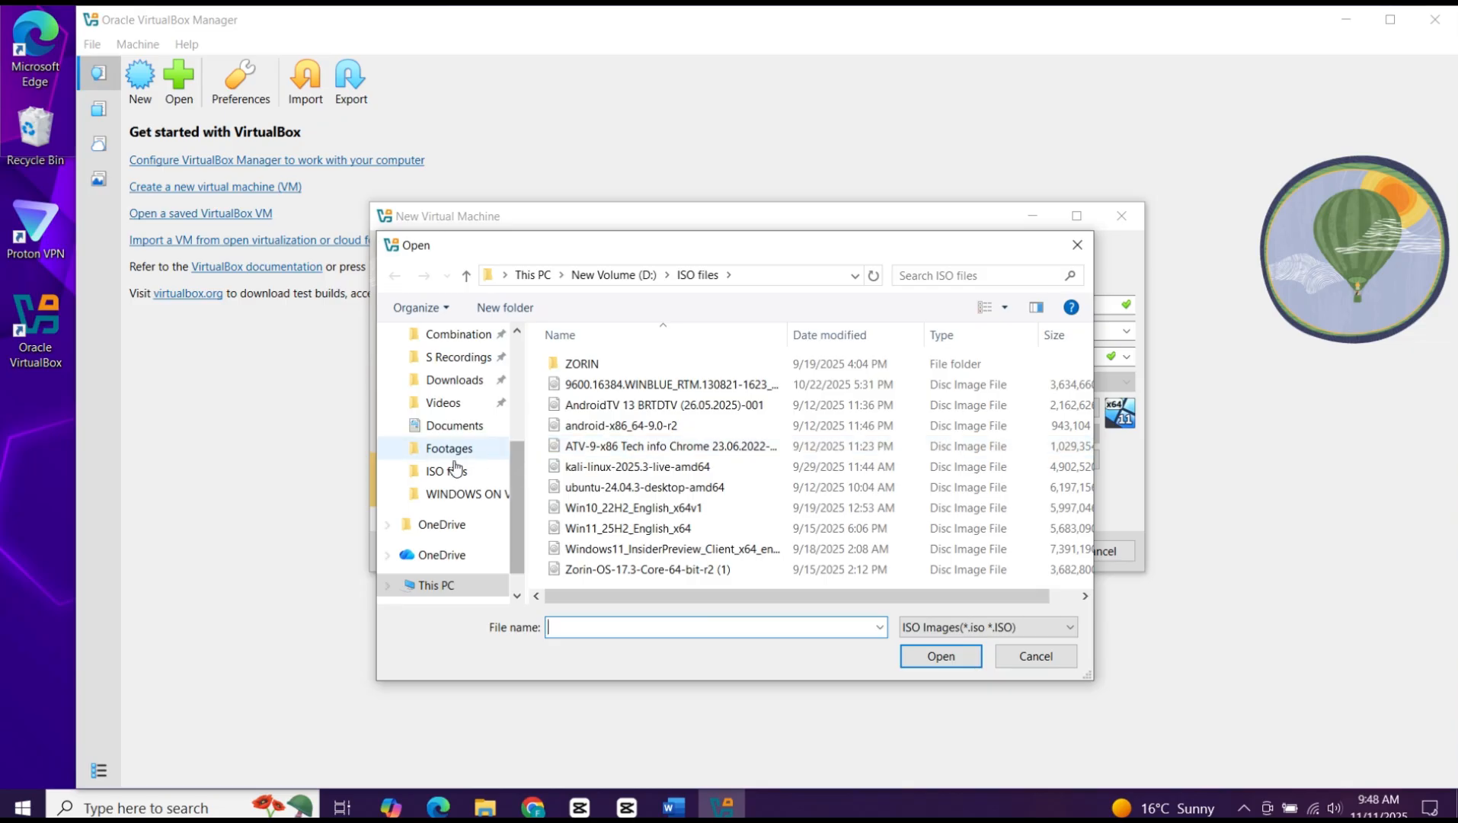
click(469, 380)
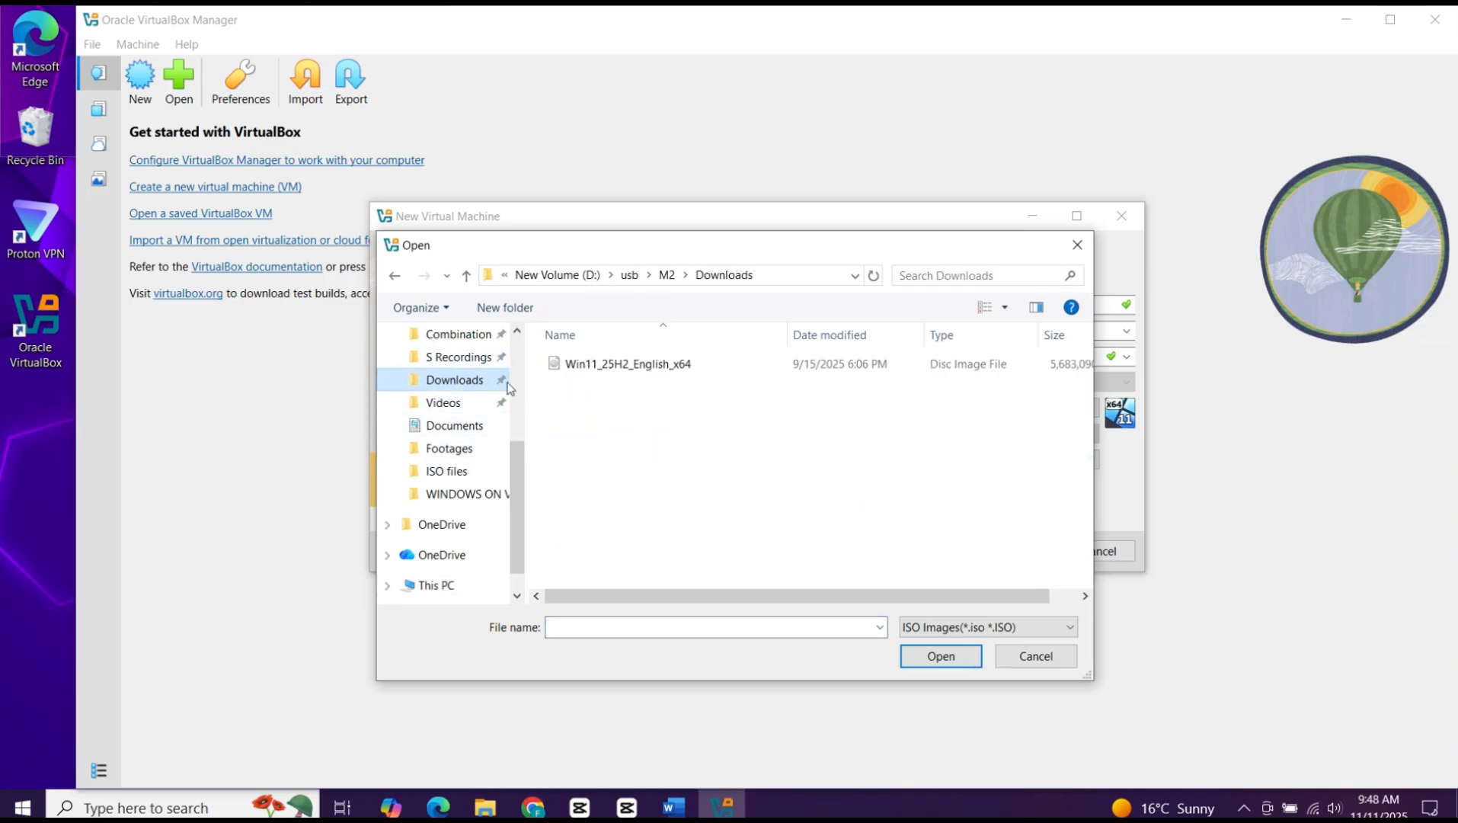
click(589, 365)
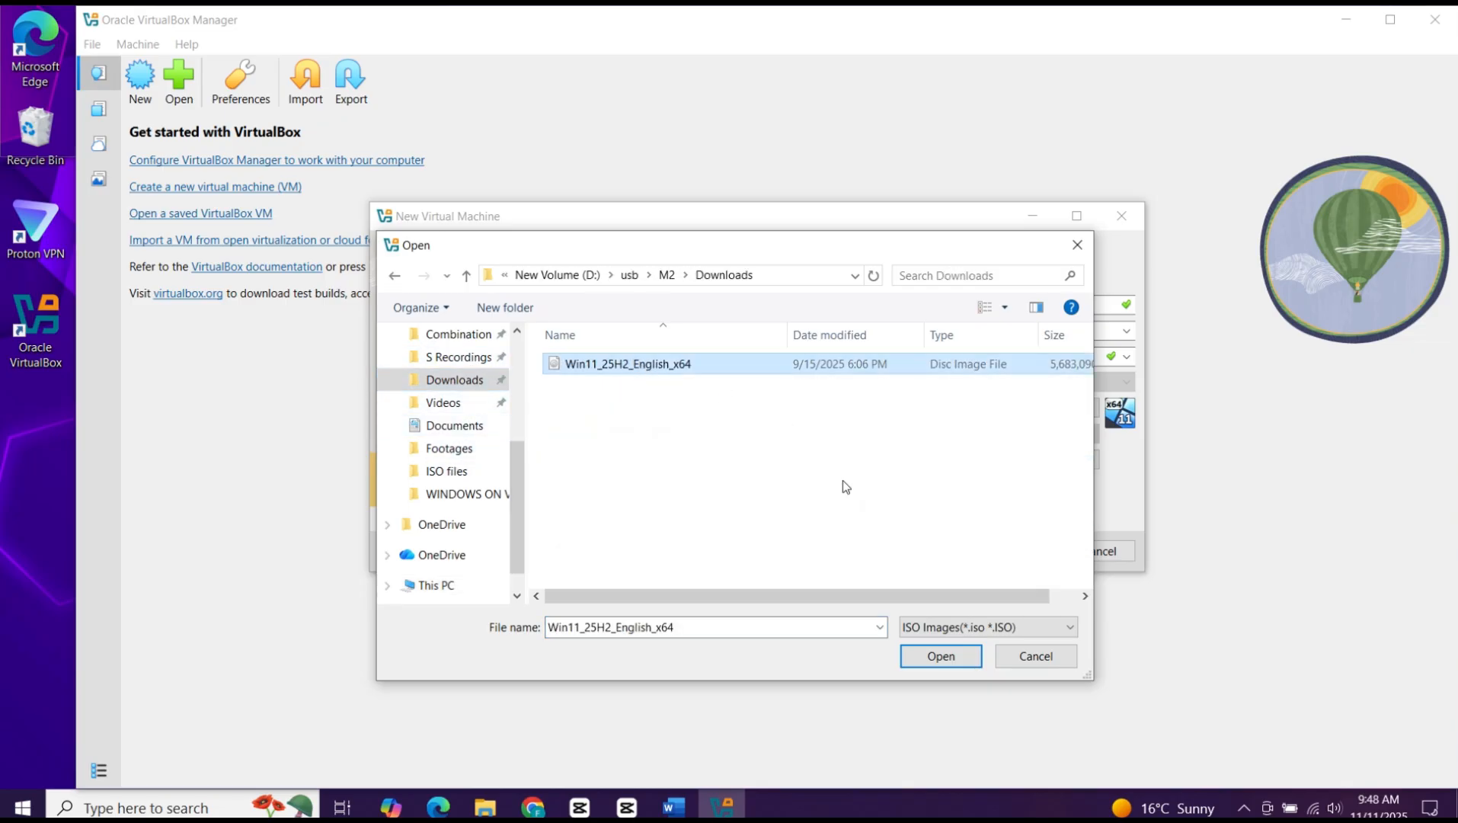
click(961, 658)
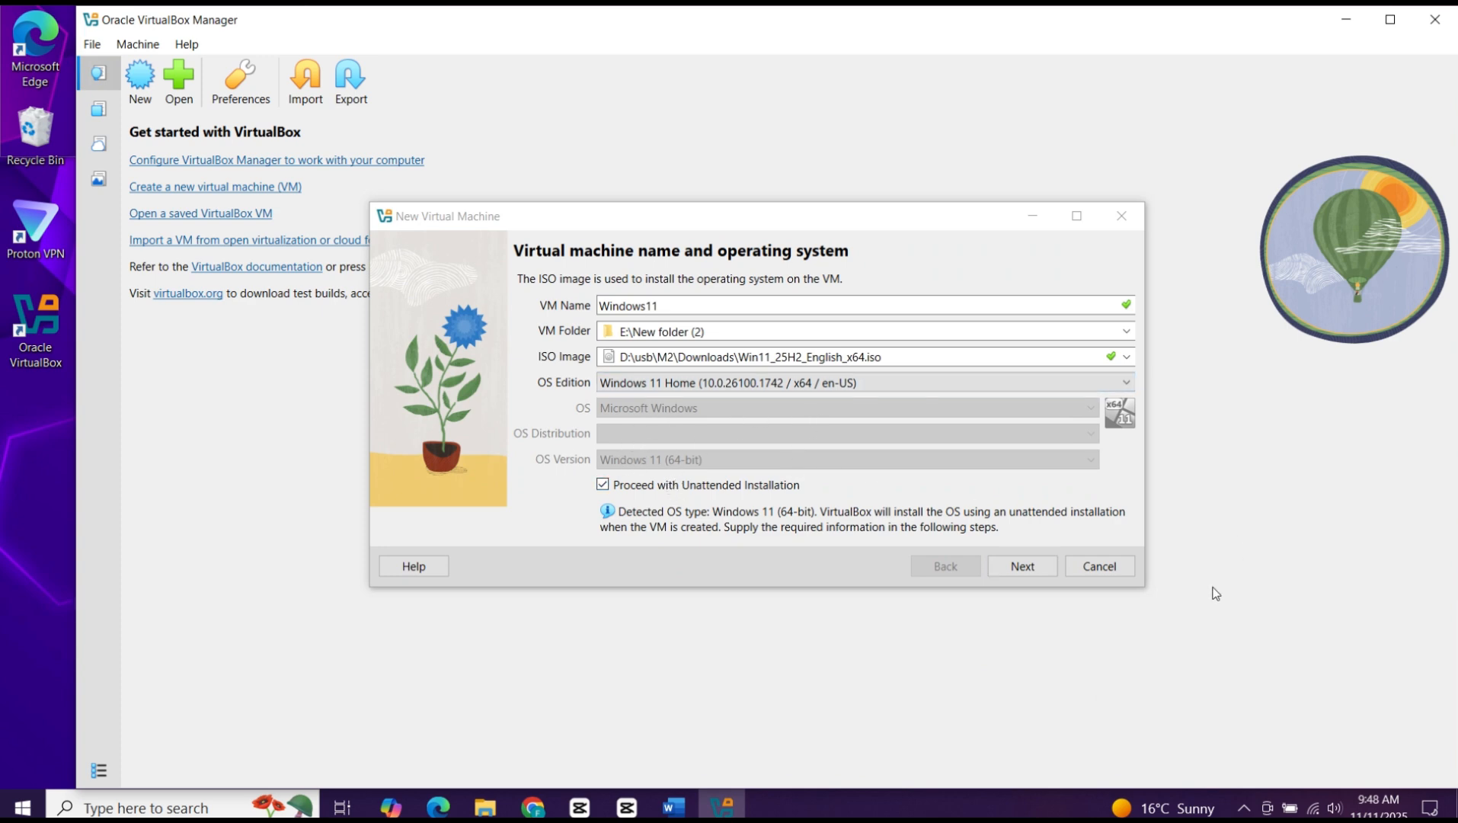
click(1037, 570)
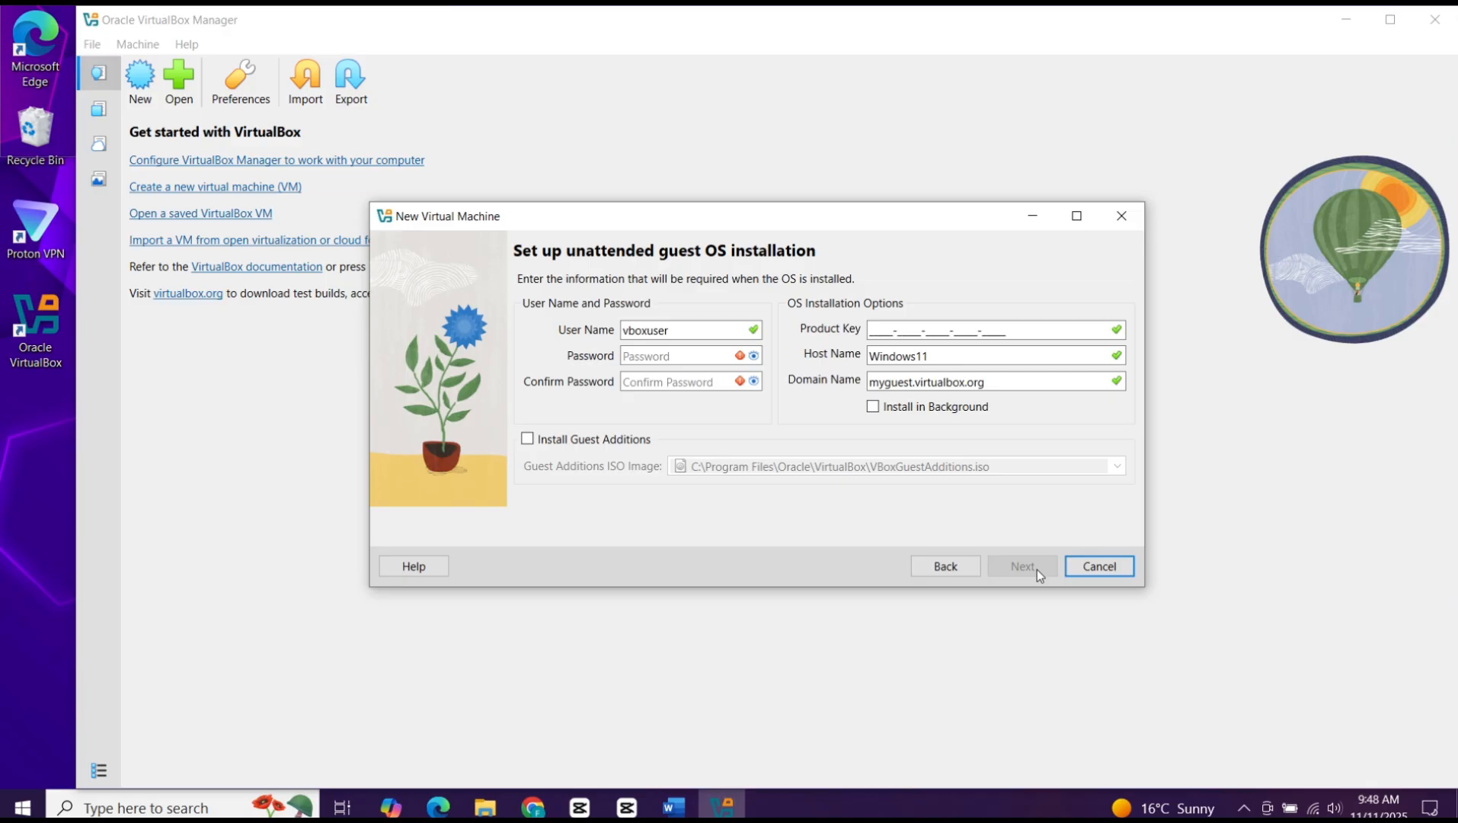
Step: Keep the default user name, enter and confirm the guest account password, and continue to the virtual hardware settings
click(720, 333)
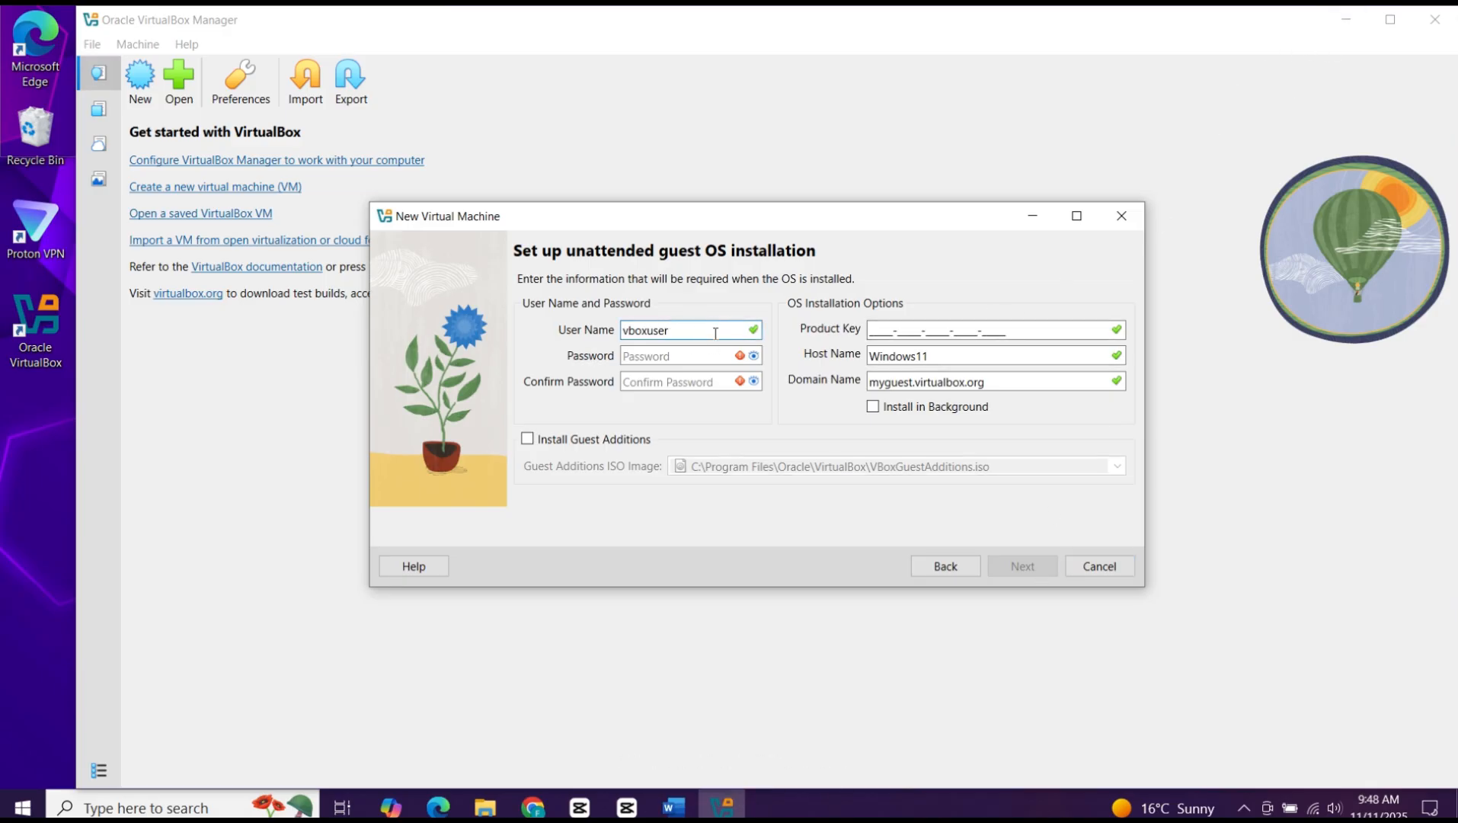
click(695, 356)
text(1)
key(BackSpace)
text(12)
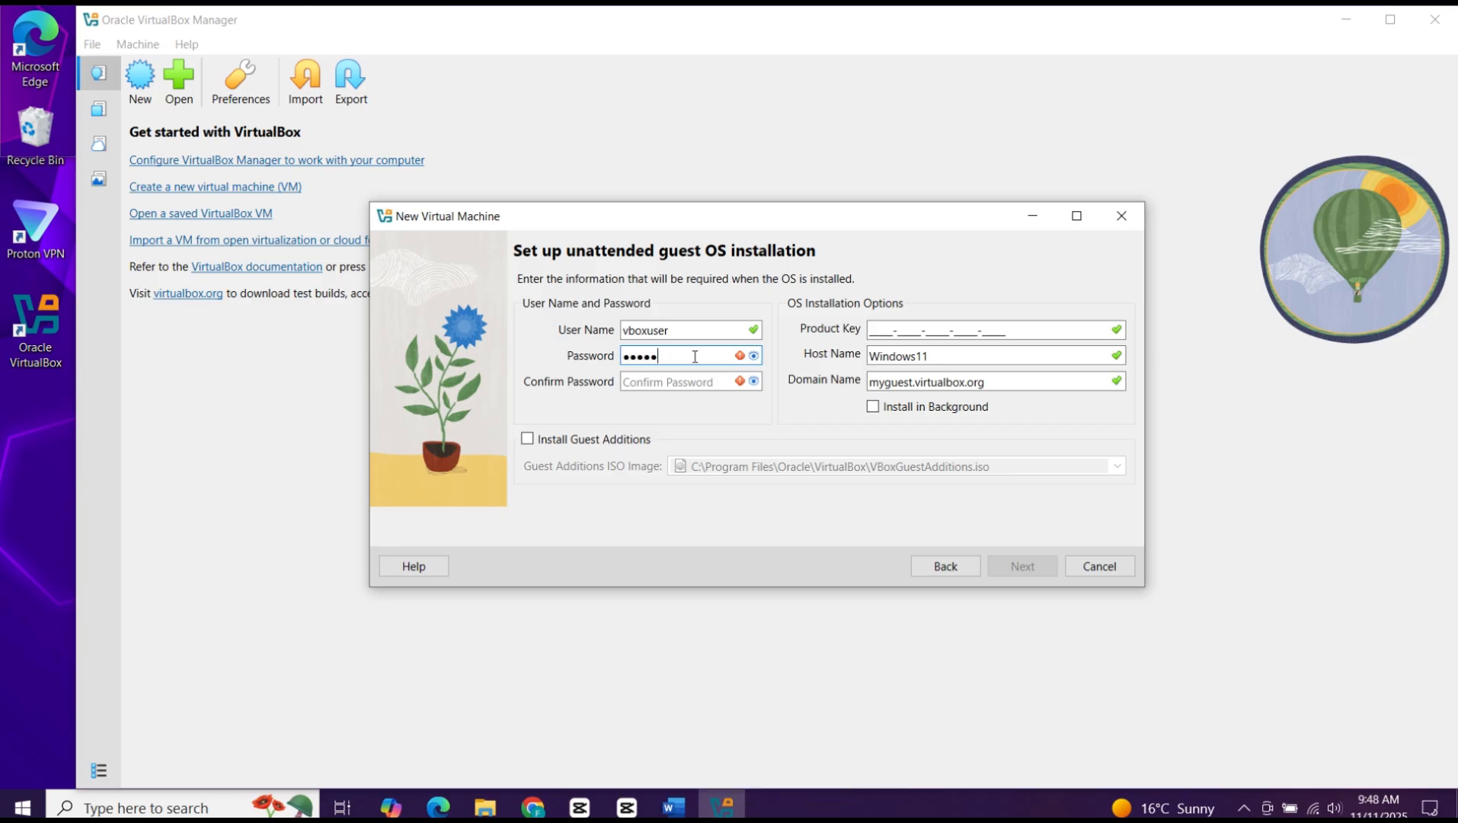
click(695, 377)
text(123)
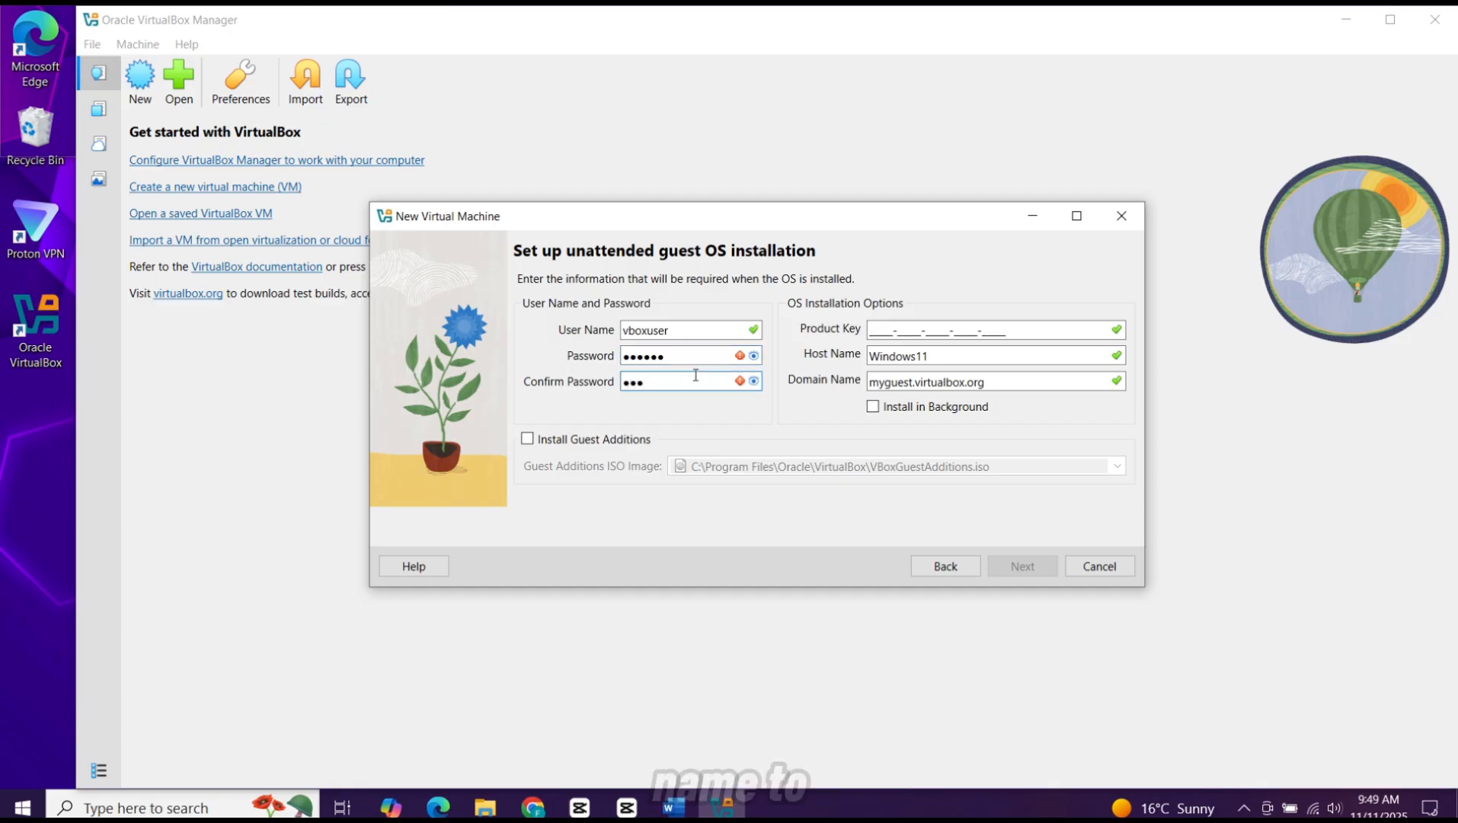
text(456)
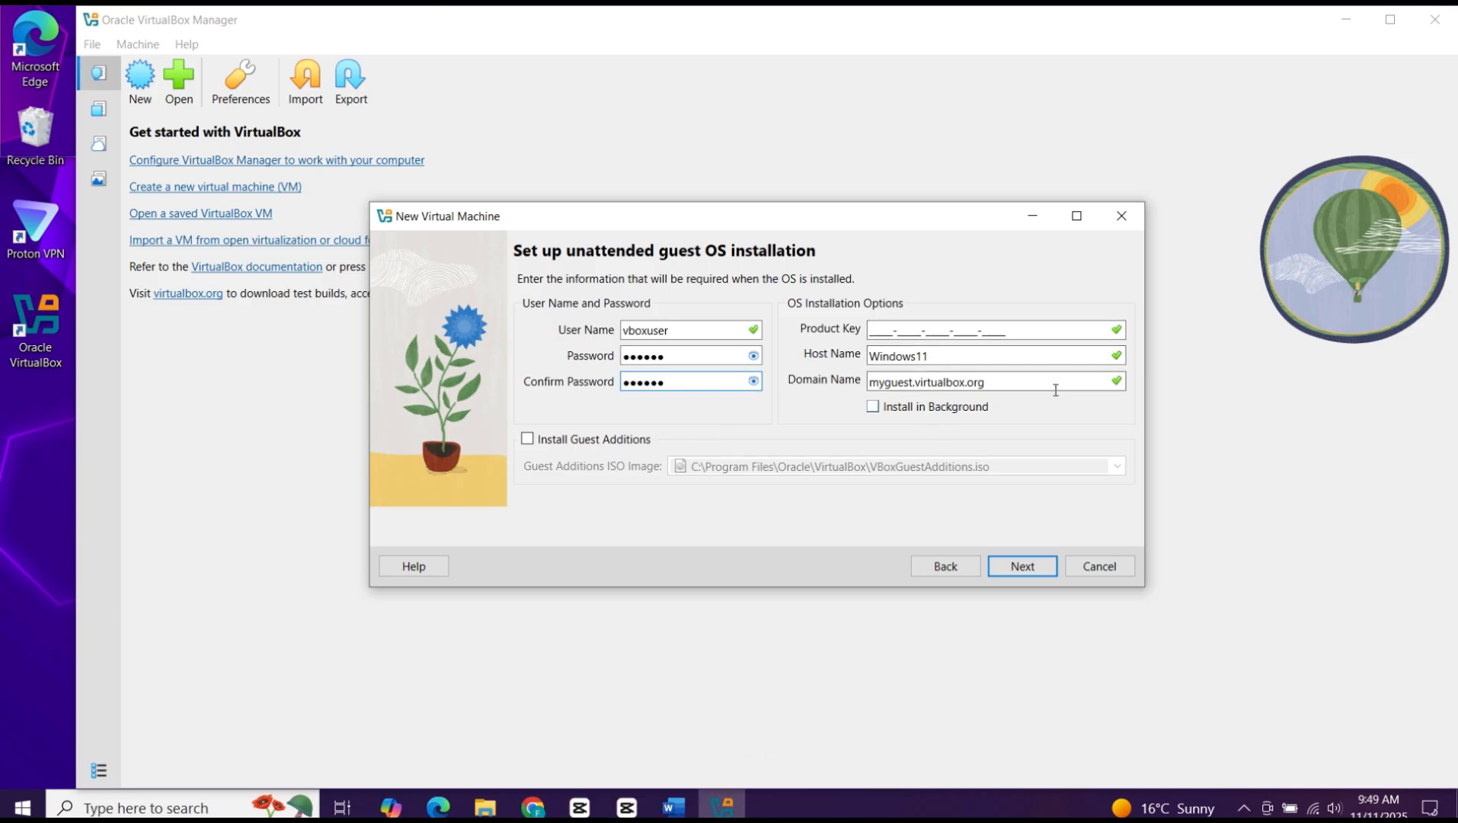
click(1004, 571)
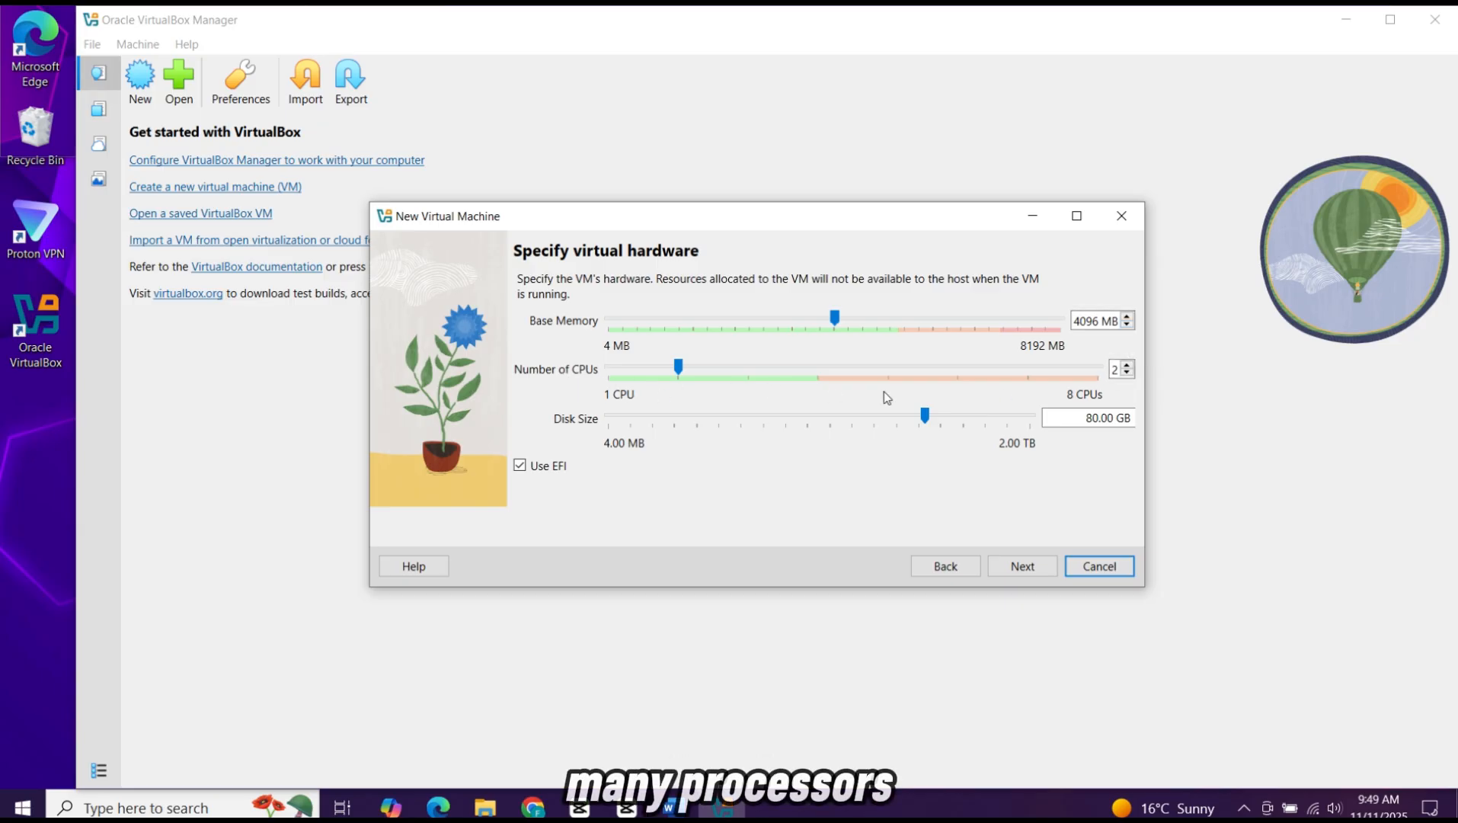
Step: Set the number of CPUs to 4, keep 4096 MB of memory and the 80 GB disk, and finish creating the virtual machine
click(678, 368)
drag(784, 374, 812, 379)
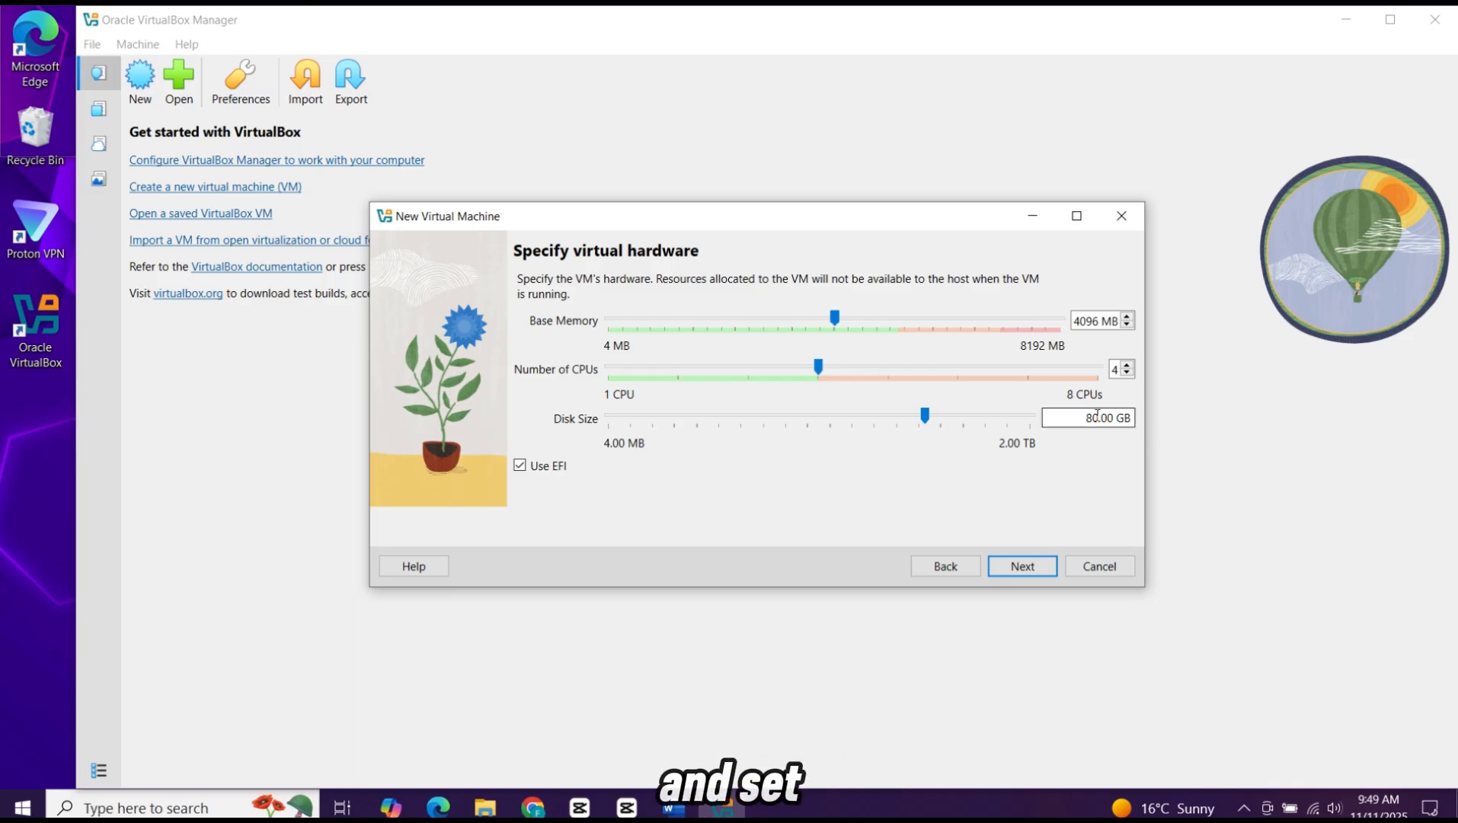
click(925, 416)
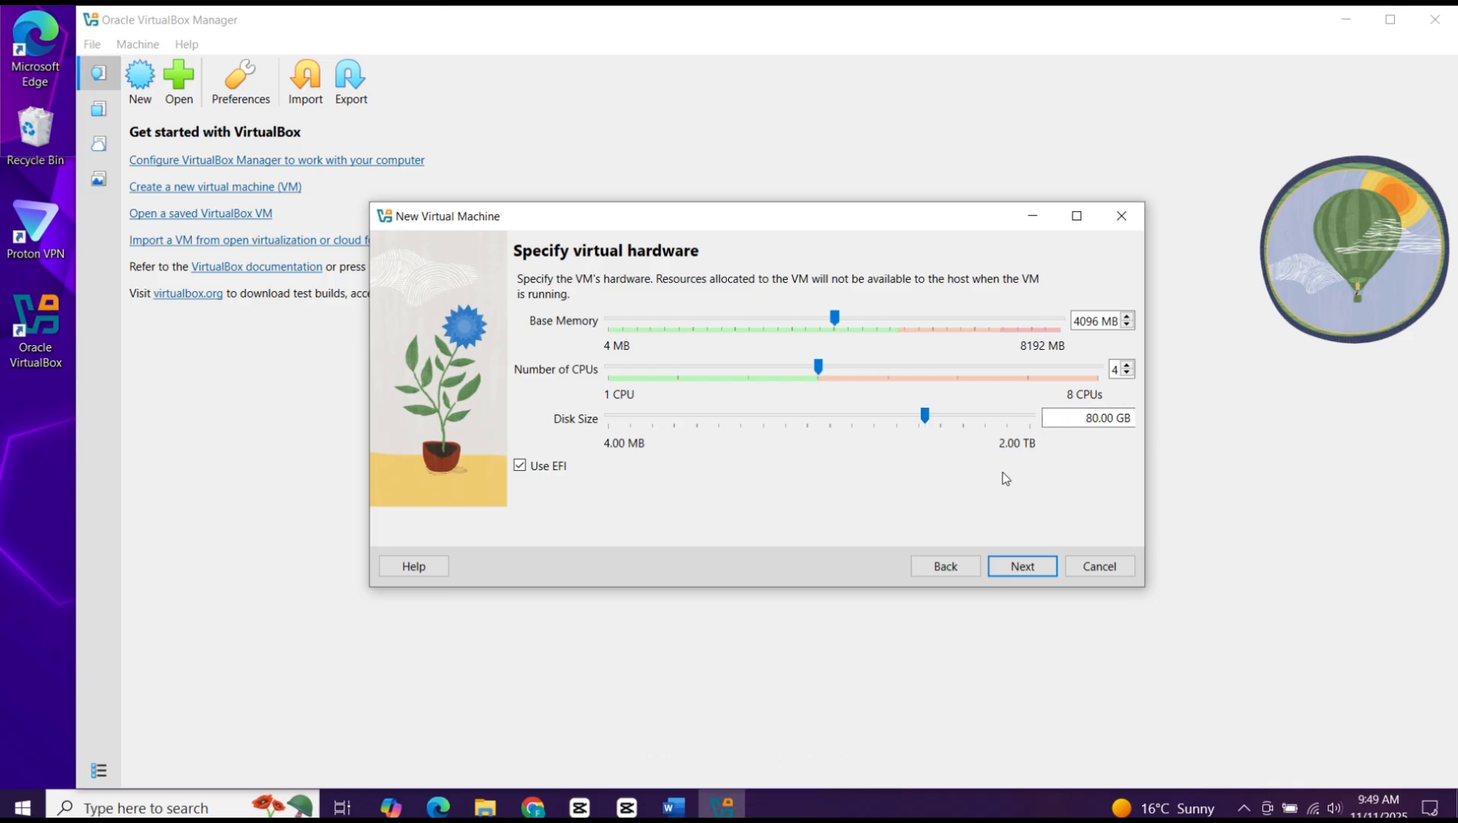
click(1024, 568)
click(1025, 567)
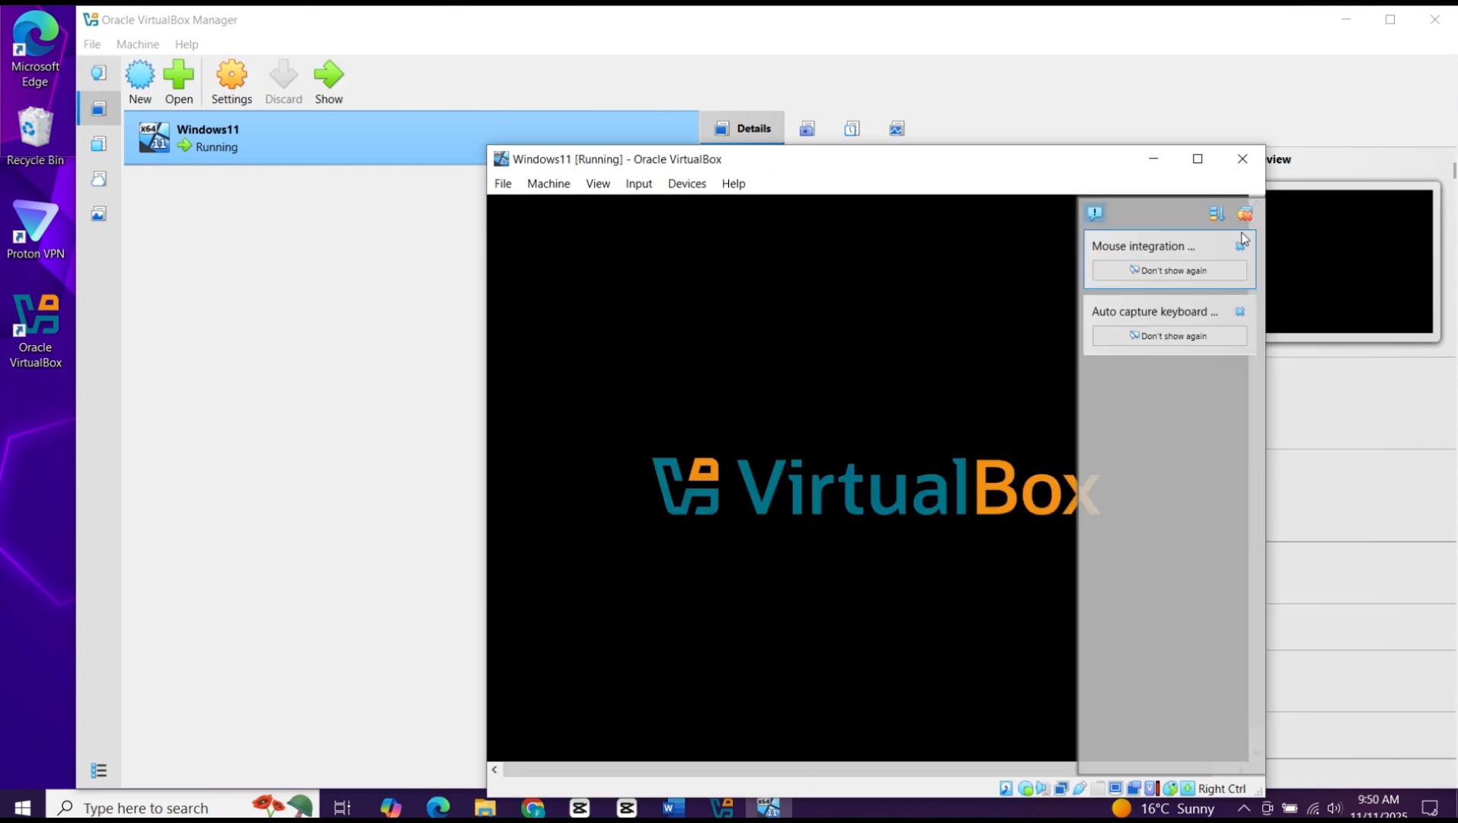
Step: Dismiss all notifications in the running Windows11 machine, maximise its window and boot it from the installation DVD
click(1245, 212)
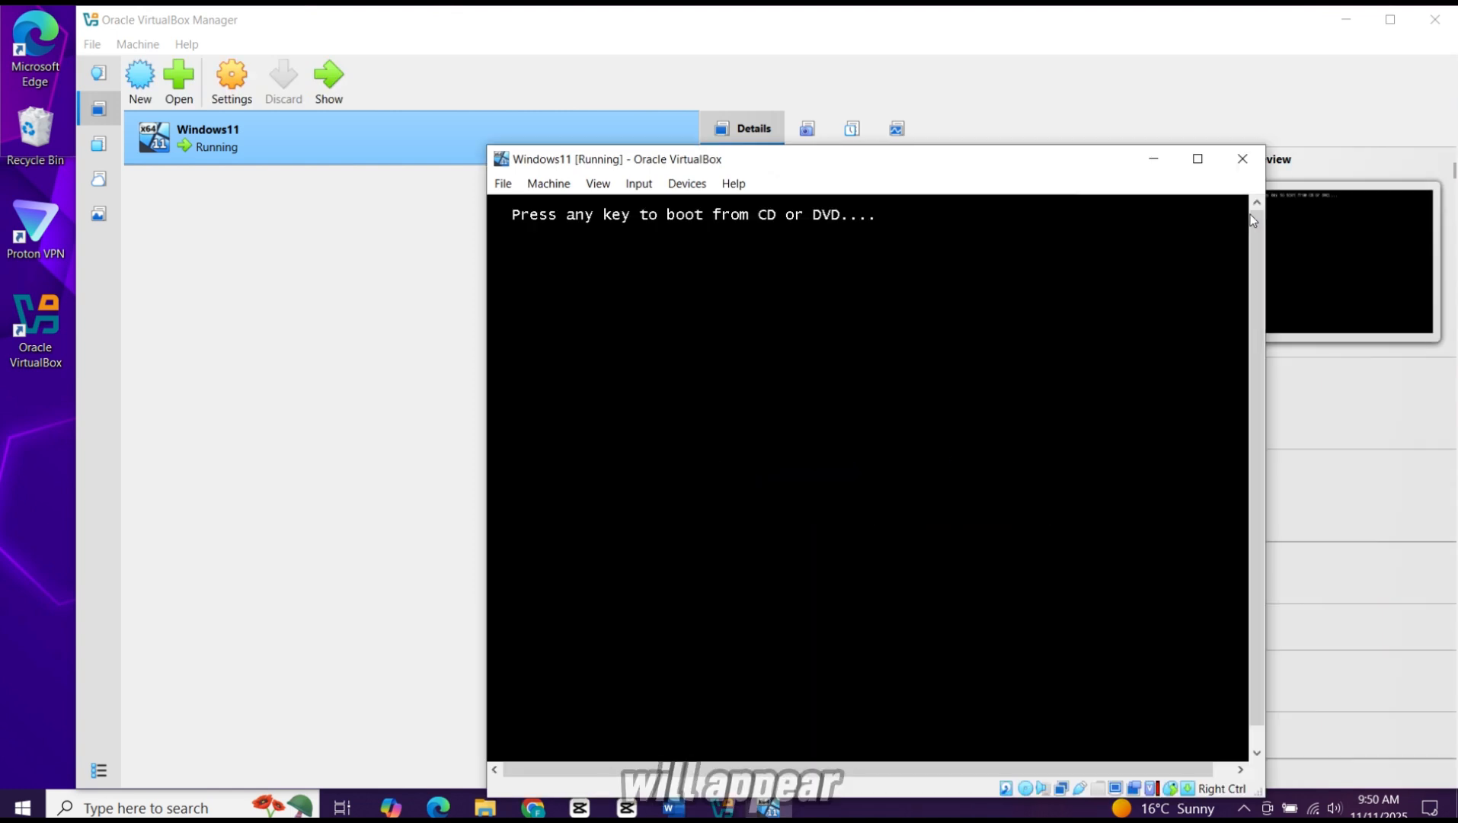
click(1197, 159)
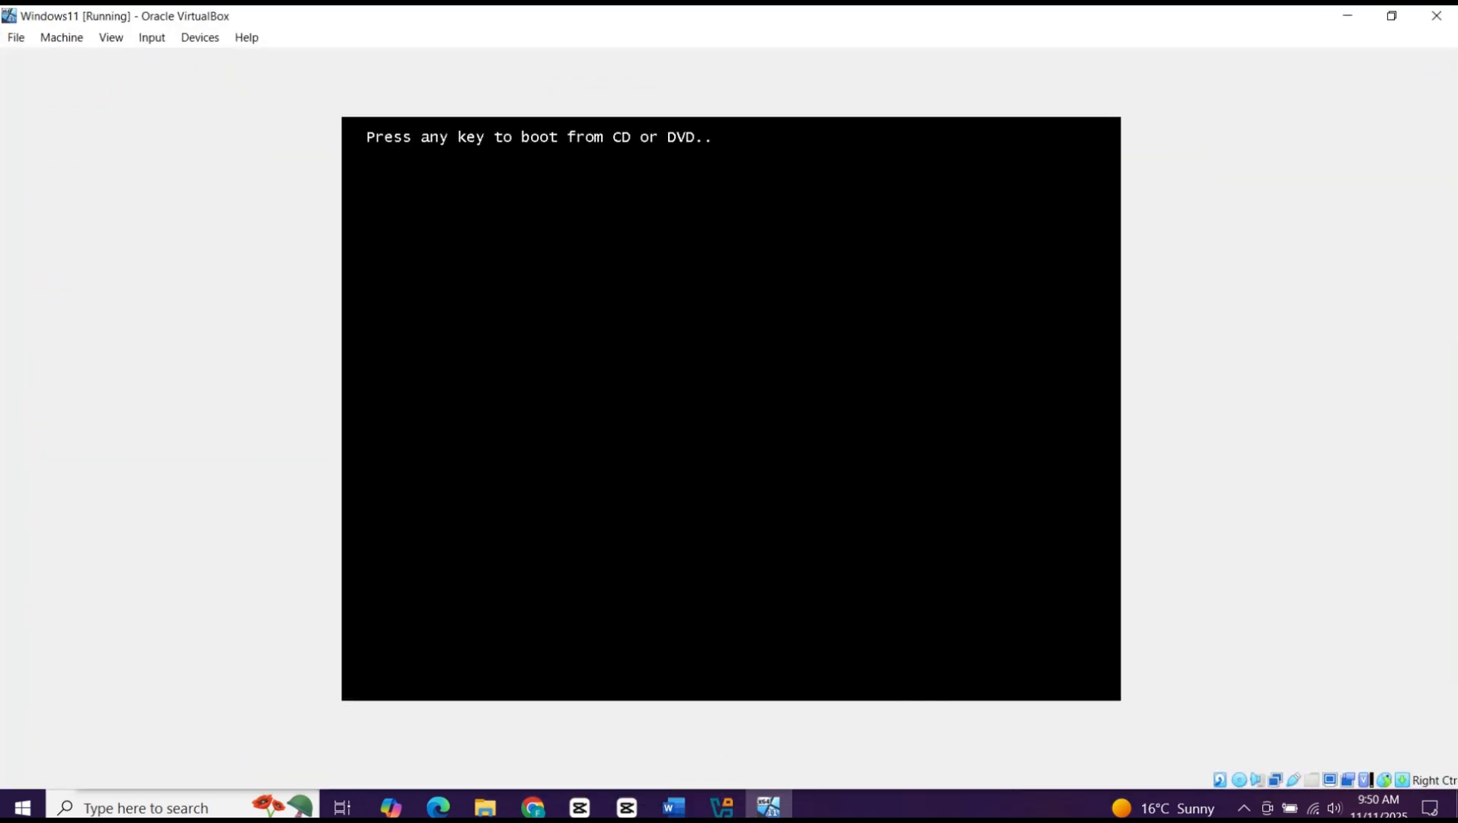
key(Return)
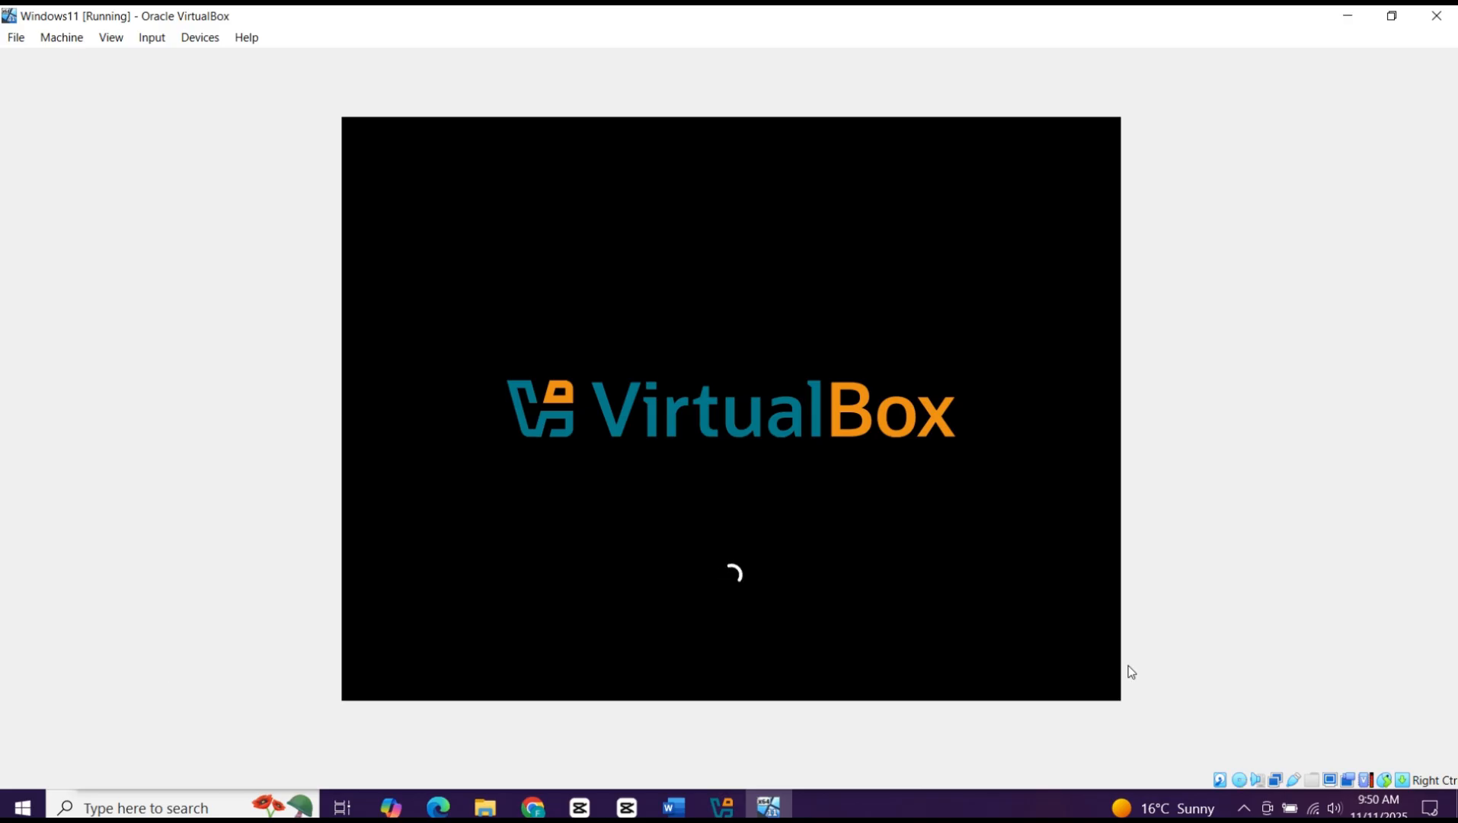